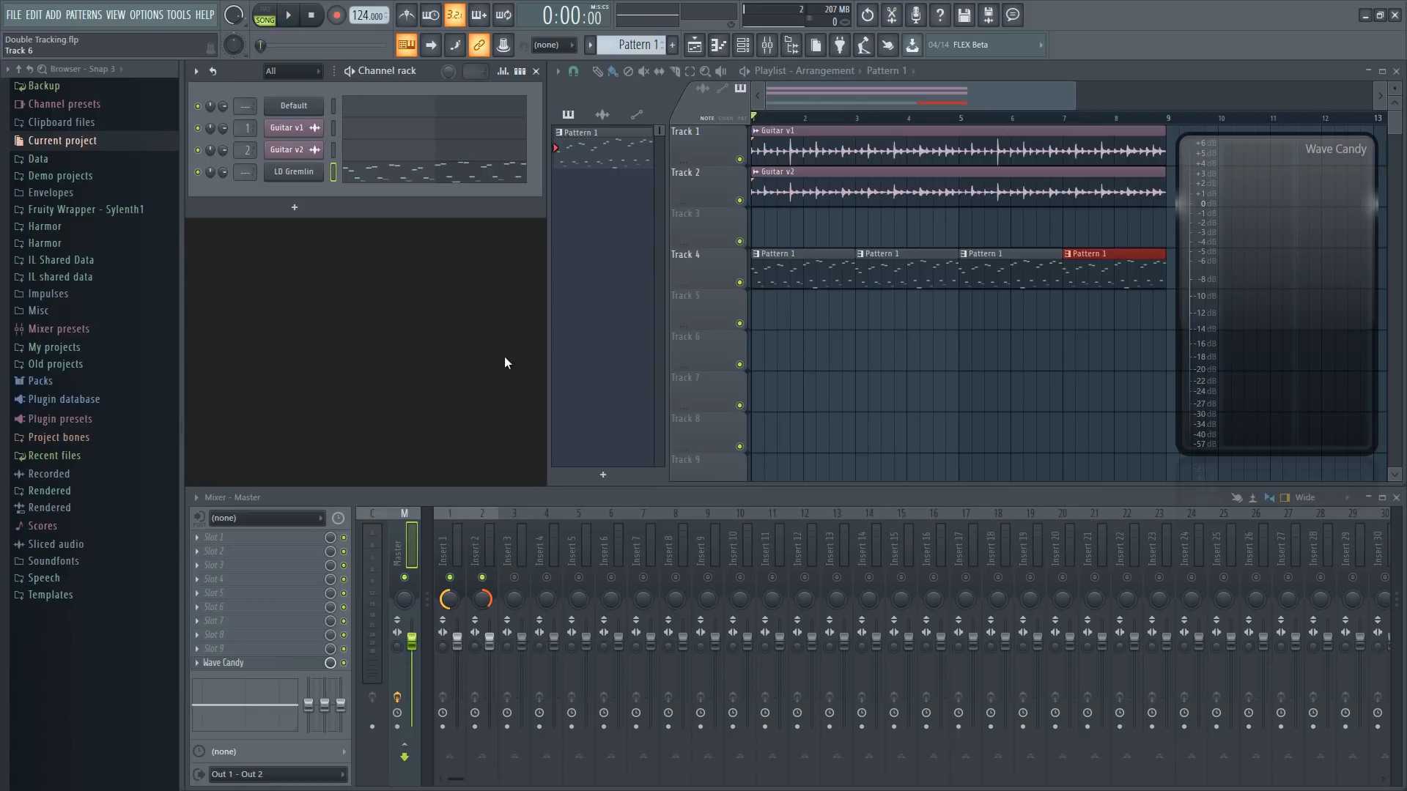
# Clone the LD Gremlin channel and copy its piano roll notes into the cloned channel
pyautogui.rightClick(302, 173)
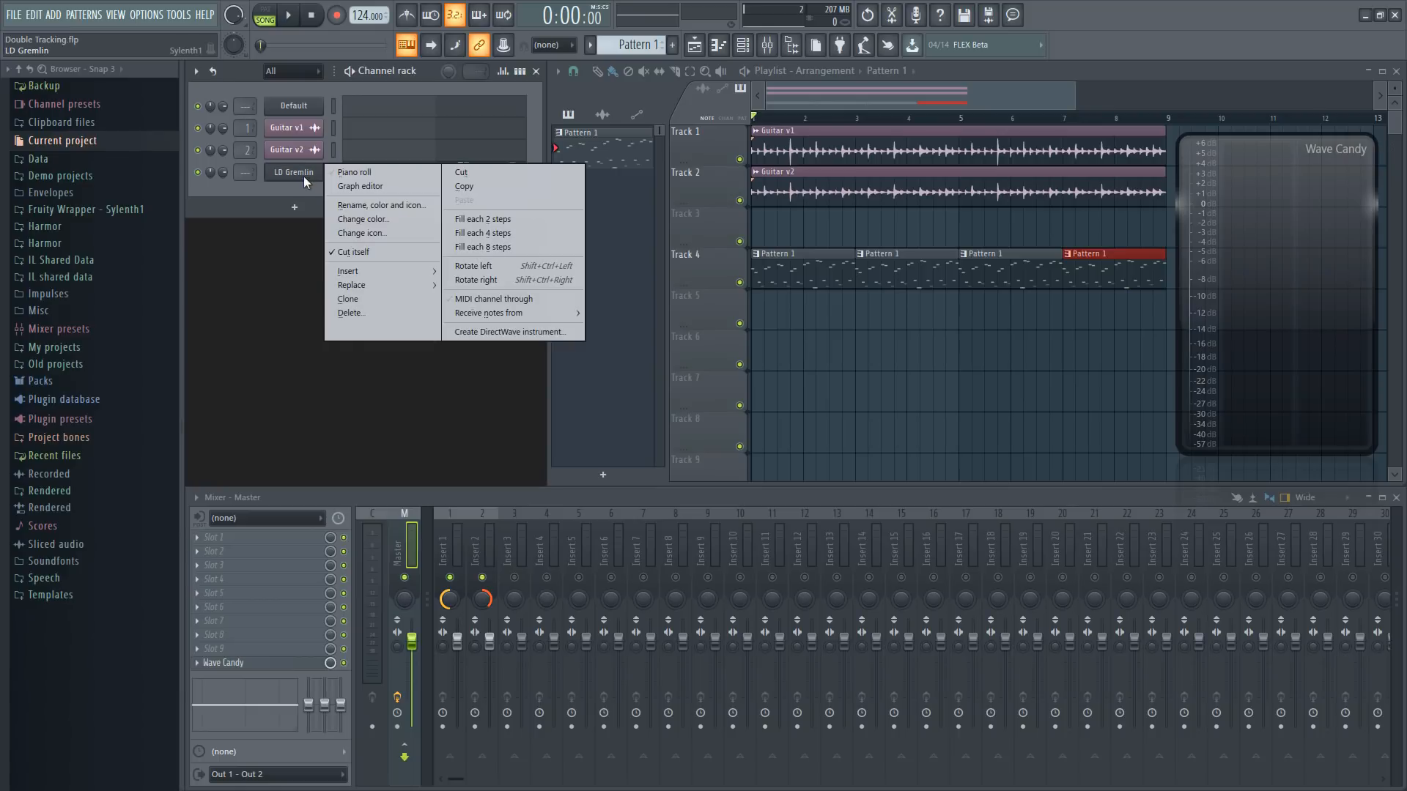
pyautogui.click(349, 299)
pyautogui.click(410, 199)
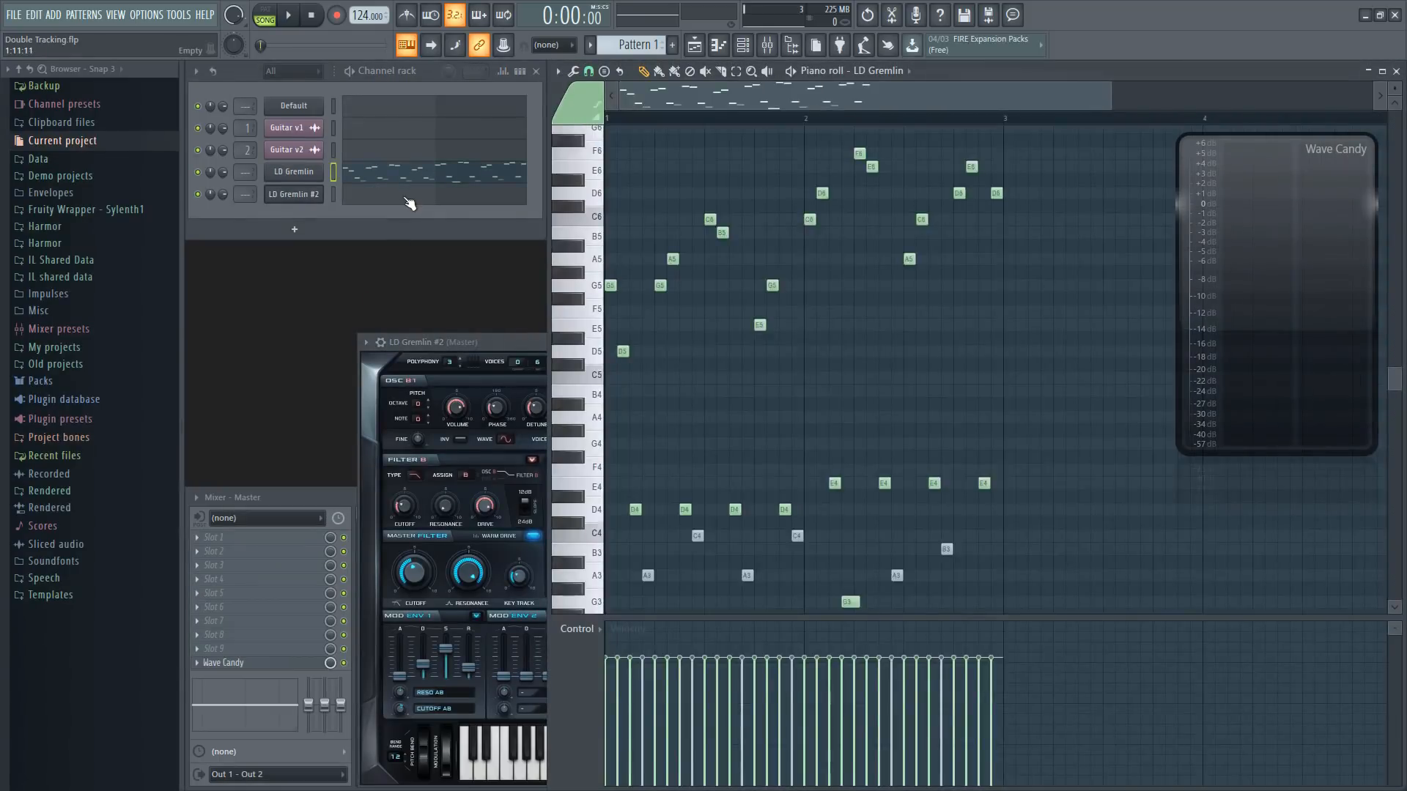
pyautogui.click(495, 339)
pyautogui.click(1025, 342)
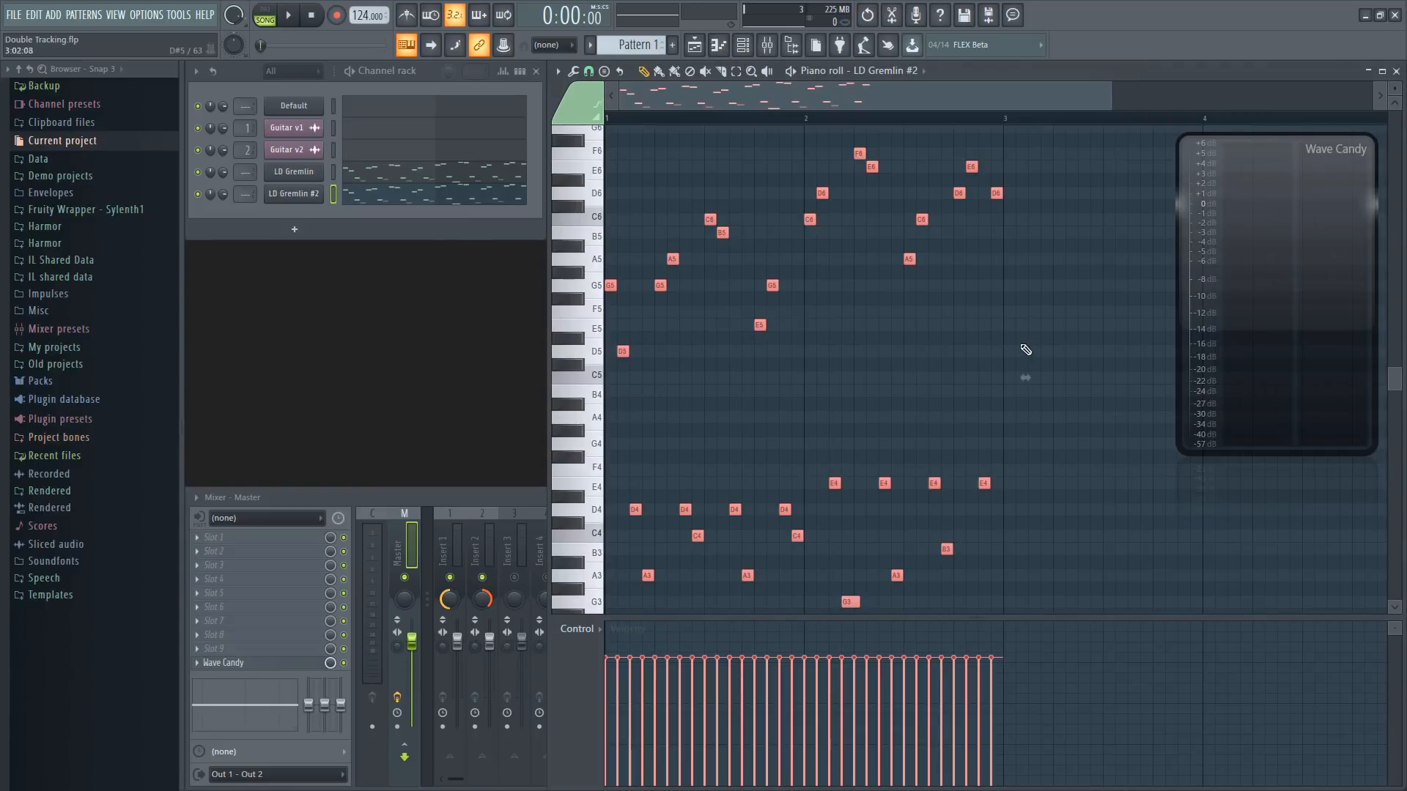
pyautogui.click(1396, 71)
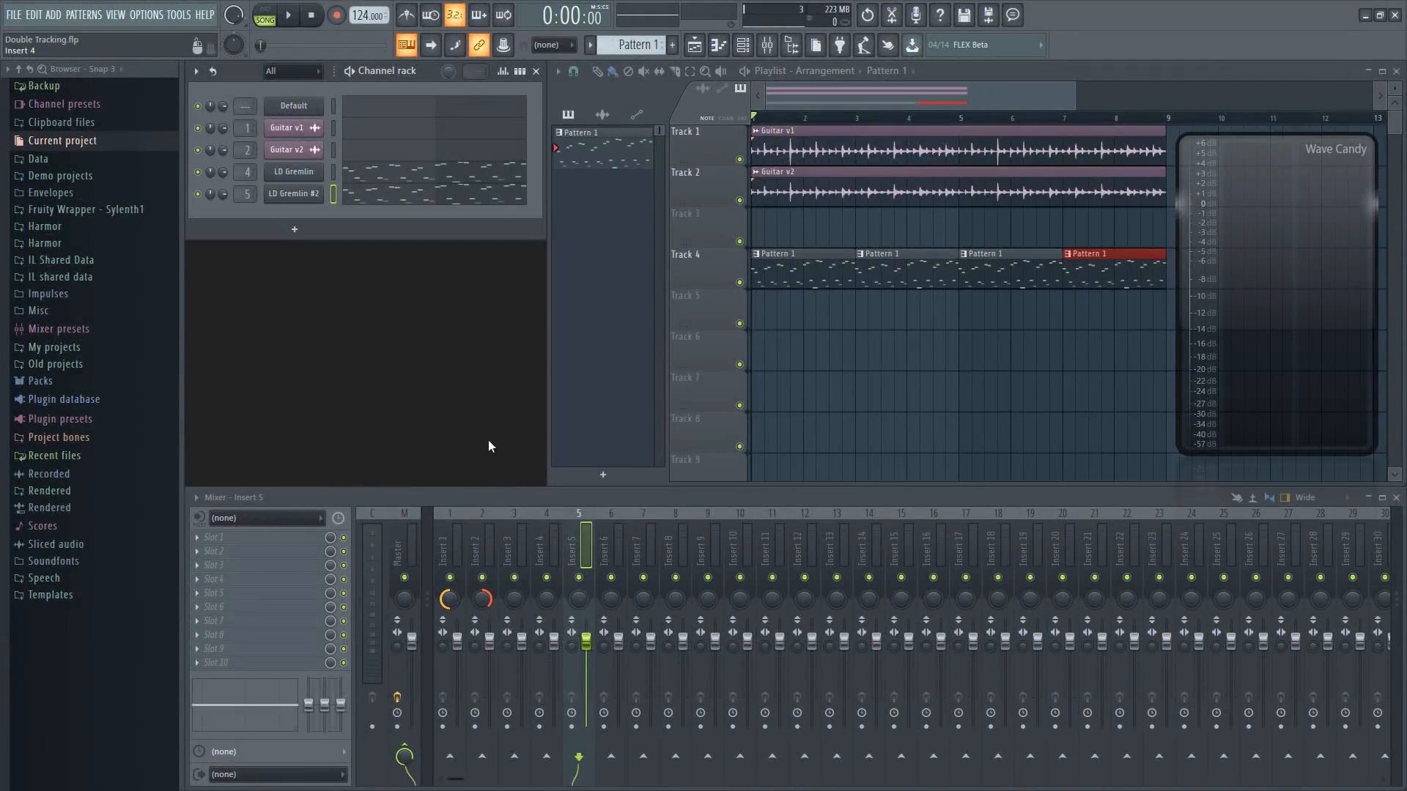
# Pan mixer insert 4 100% left and insert 5 fully right
pyautogui.moveTo(549, 596); pyautogui.dragTo(548, 645)
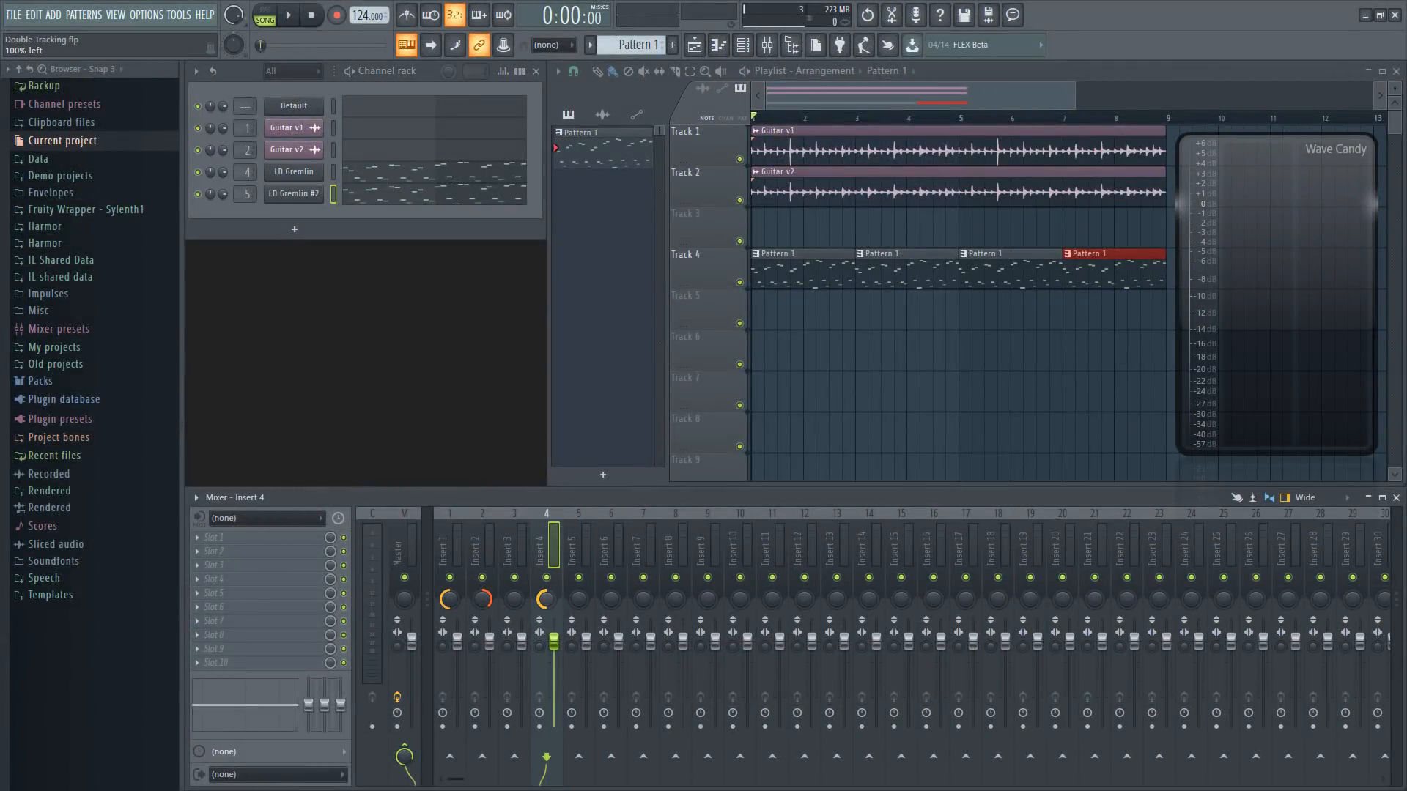
pyautogui.moveTo(579, 599); pyautogui.dragTo(579, 594)
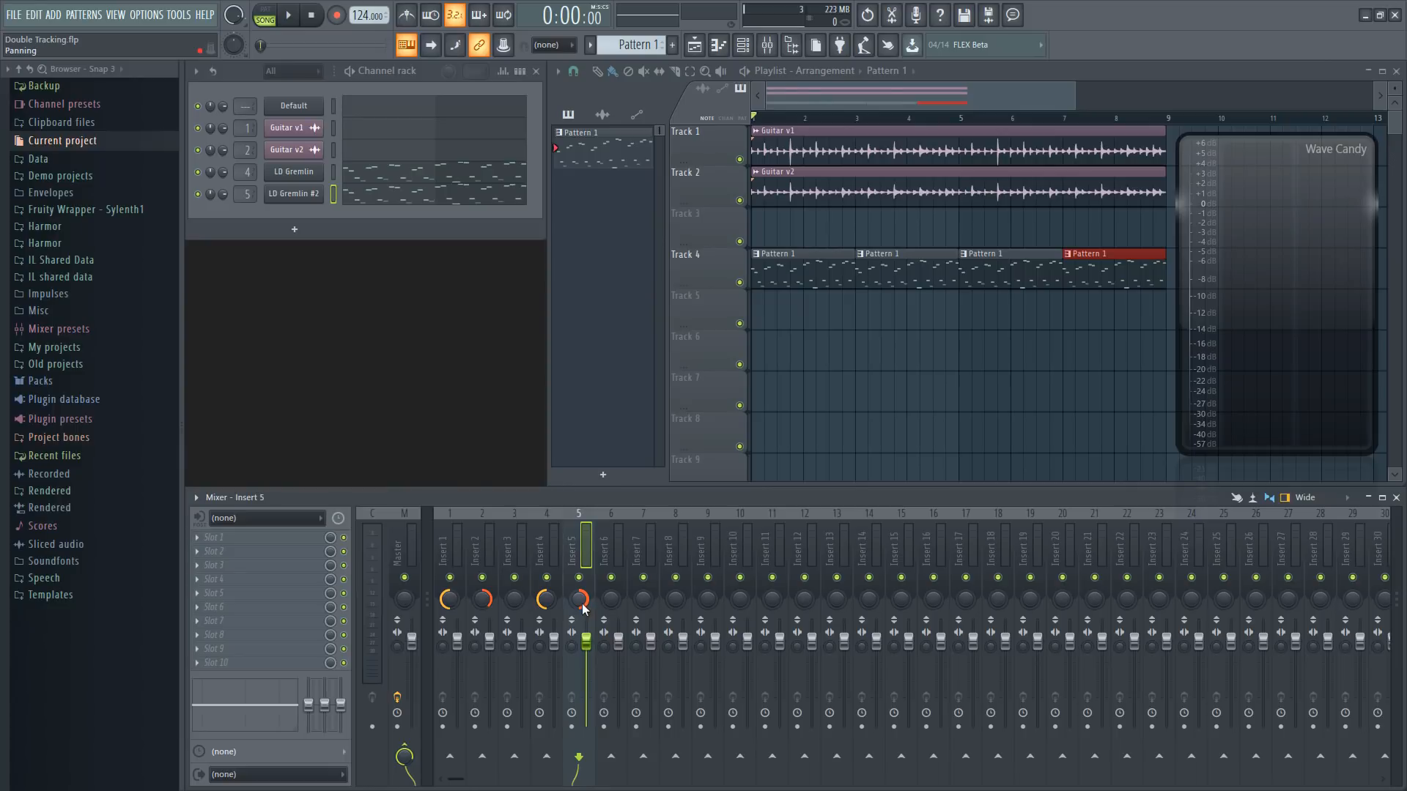
pyautogui.keyDown('ctrl'); pyautogui.click(552, 555); pyautogui.keyUp('ctrl')
pyautogui.moveTo(553, 649)
pyautogui.mouseDown()
pyautogui.moveTo(554, 635)
pyautogui.moveTo(553, 648)
pyautogui.mouseUp()
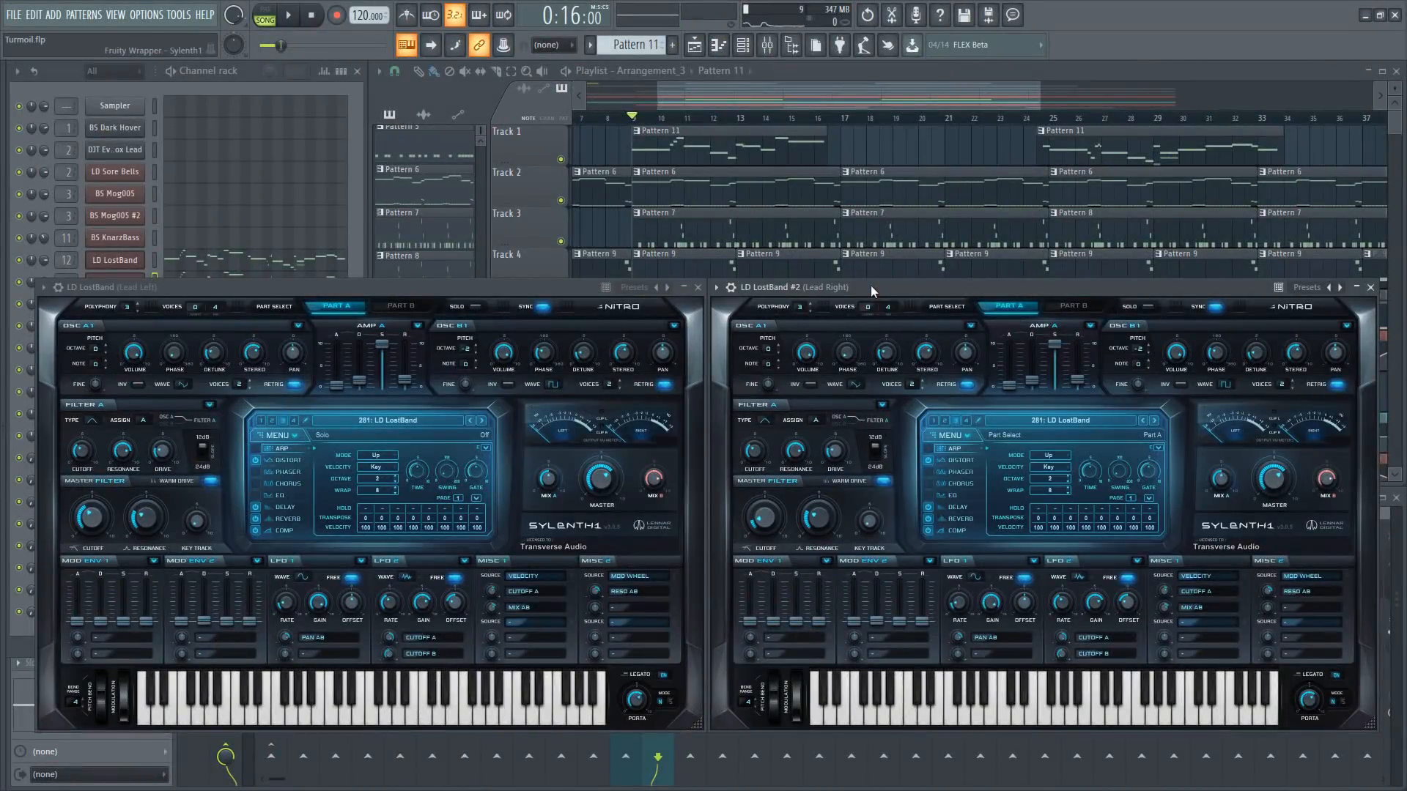
# Show the channel settings of both LD LostBand instances and offset the channel pitch of LD LostBand #2
pyautogui.click(716, 287)
pyautogui.click(60, 291)
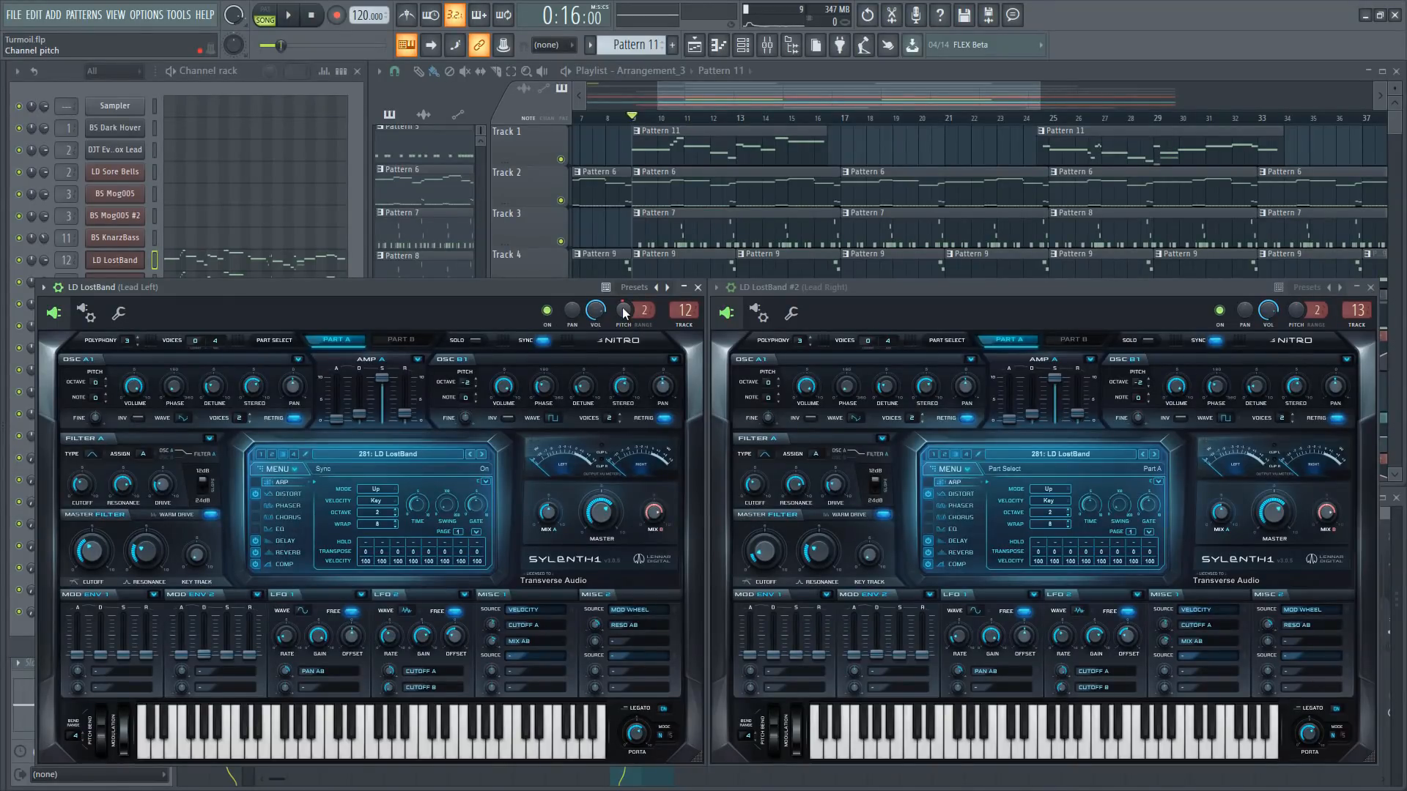
pyautogui.moveTo(1299, 310); pyautogui.dragTo(1298, 306)
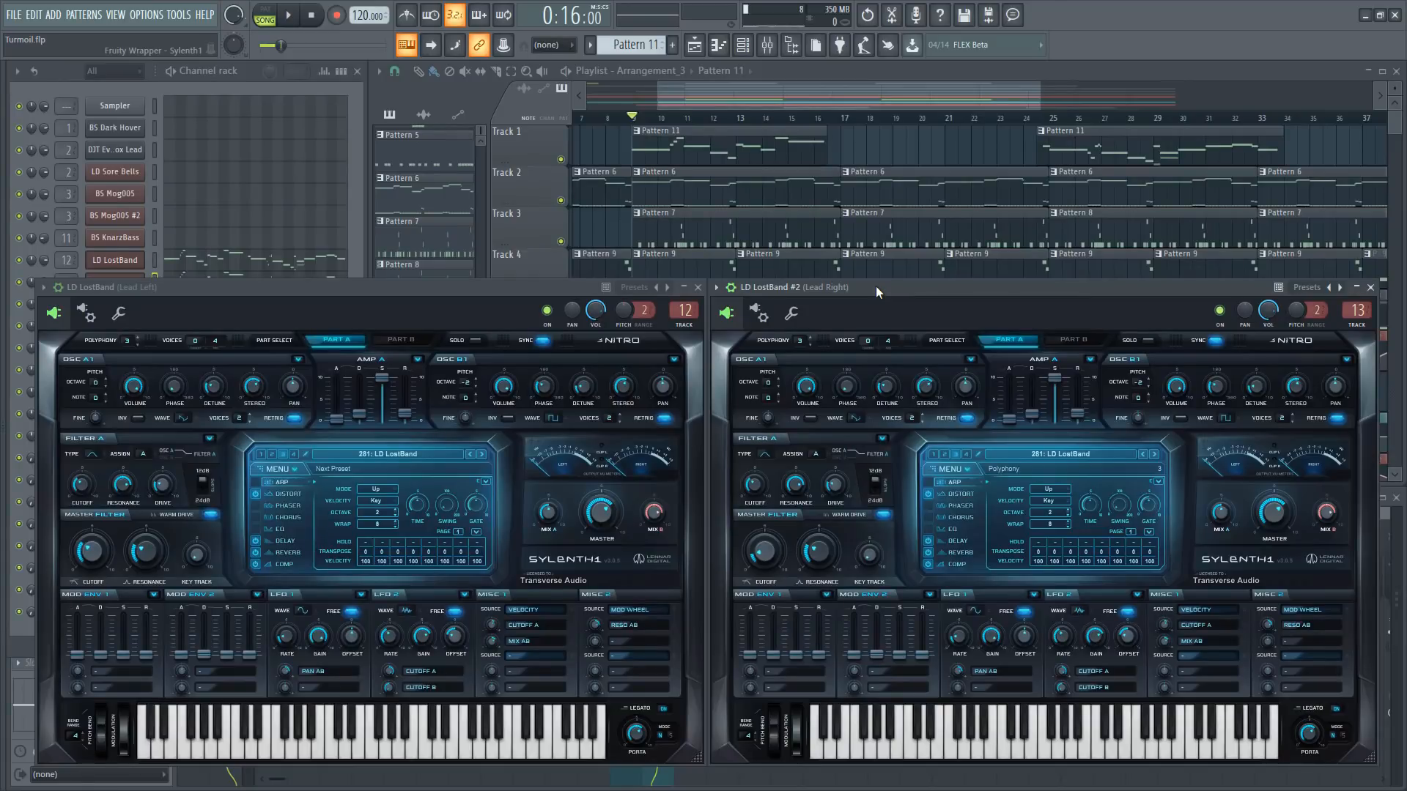
# Play the song from the lead section to audition the two LD LostBand layers, and close both synth windows
pyautogui.press('space')
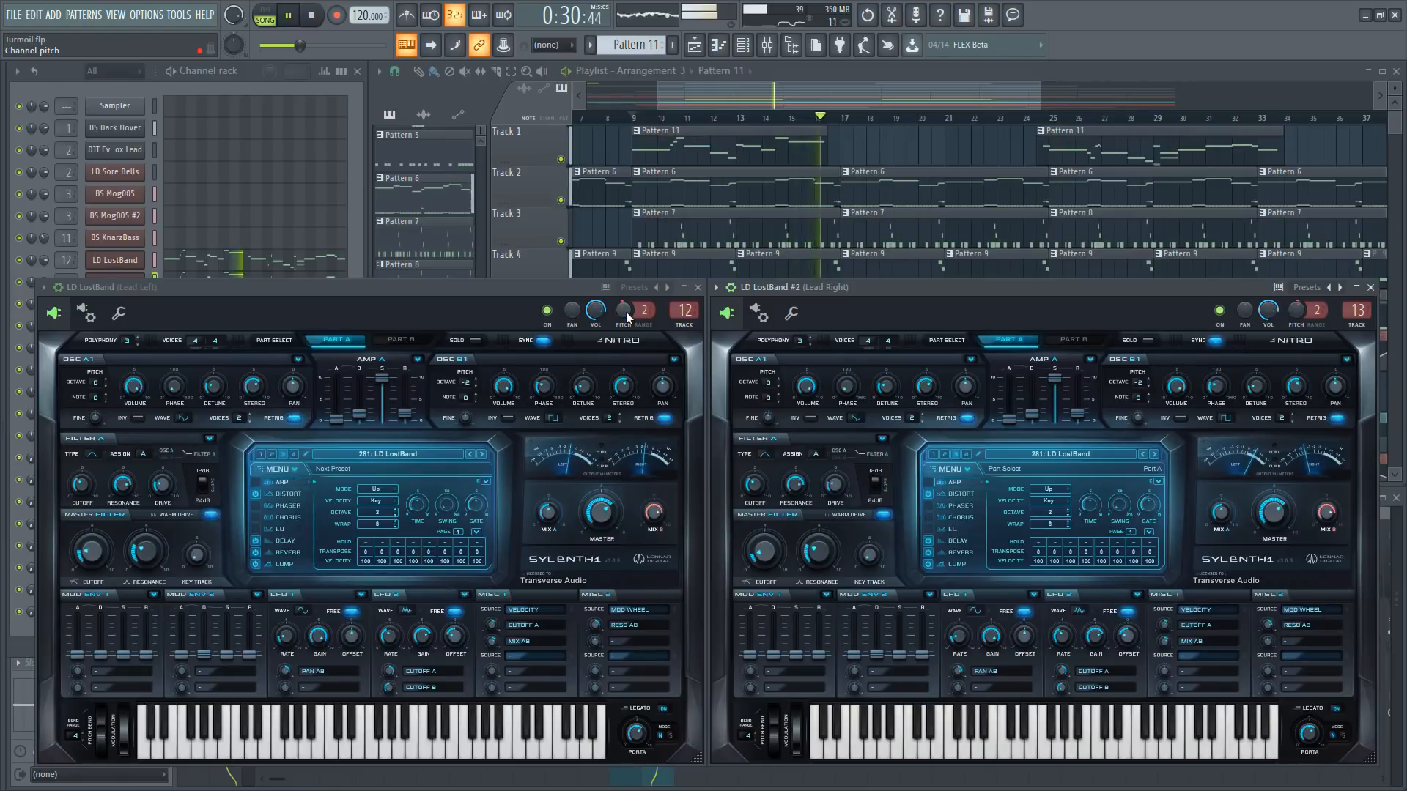
pyautogui.press('space')
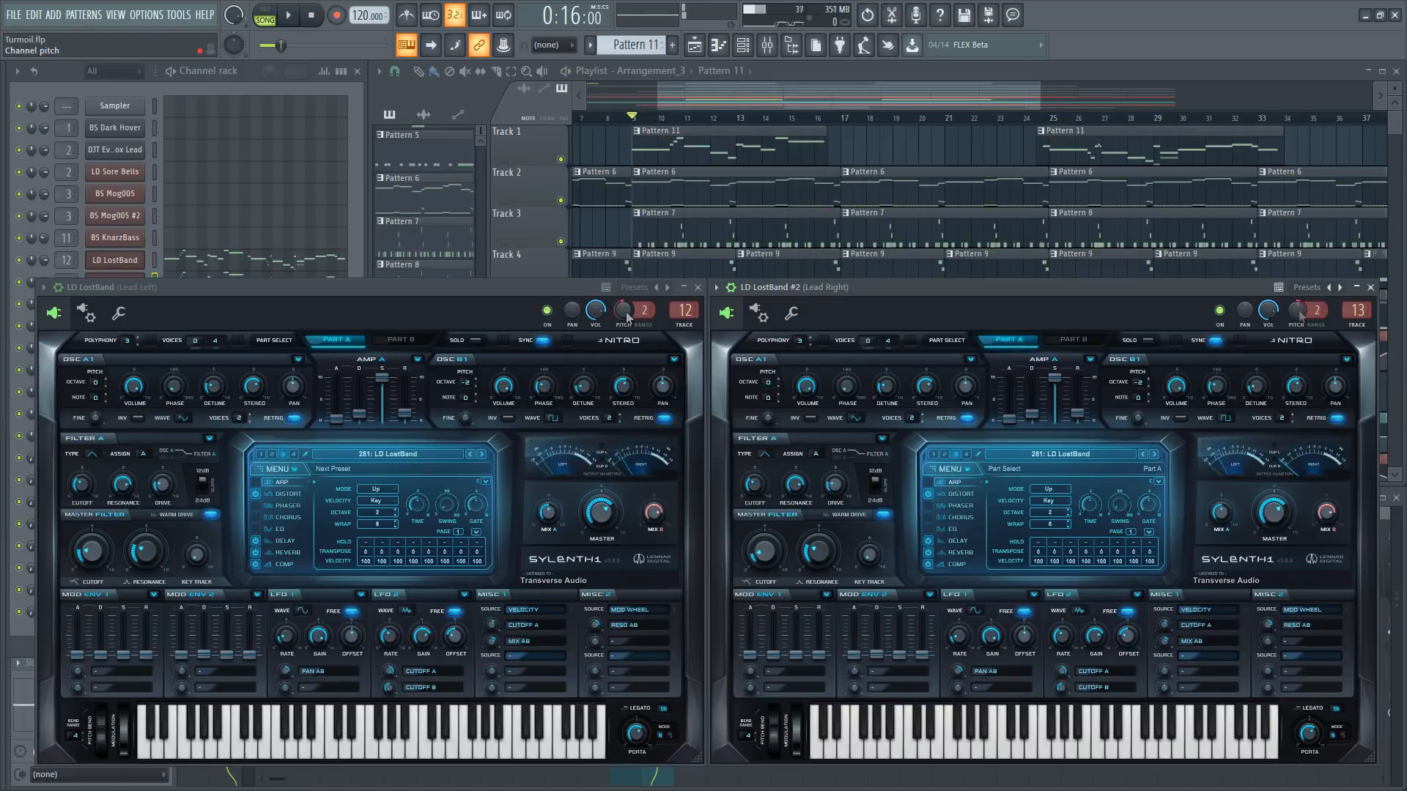
pyautogui.press('space')
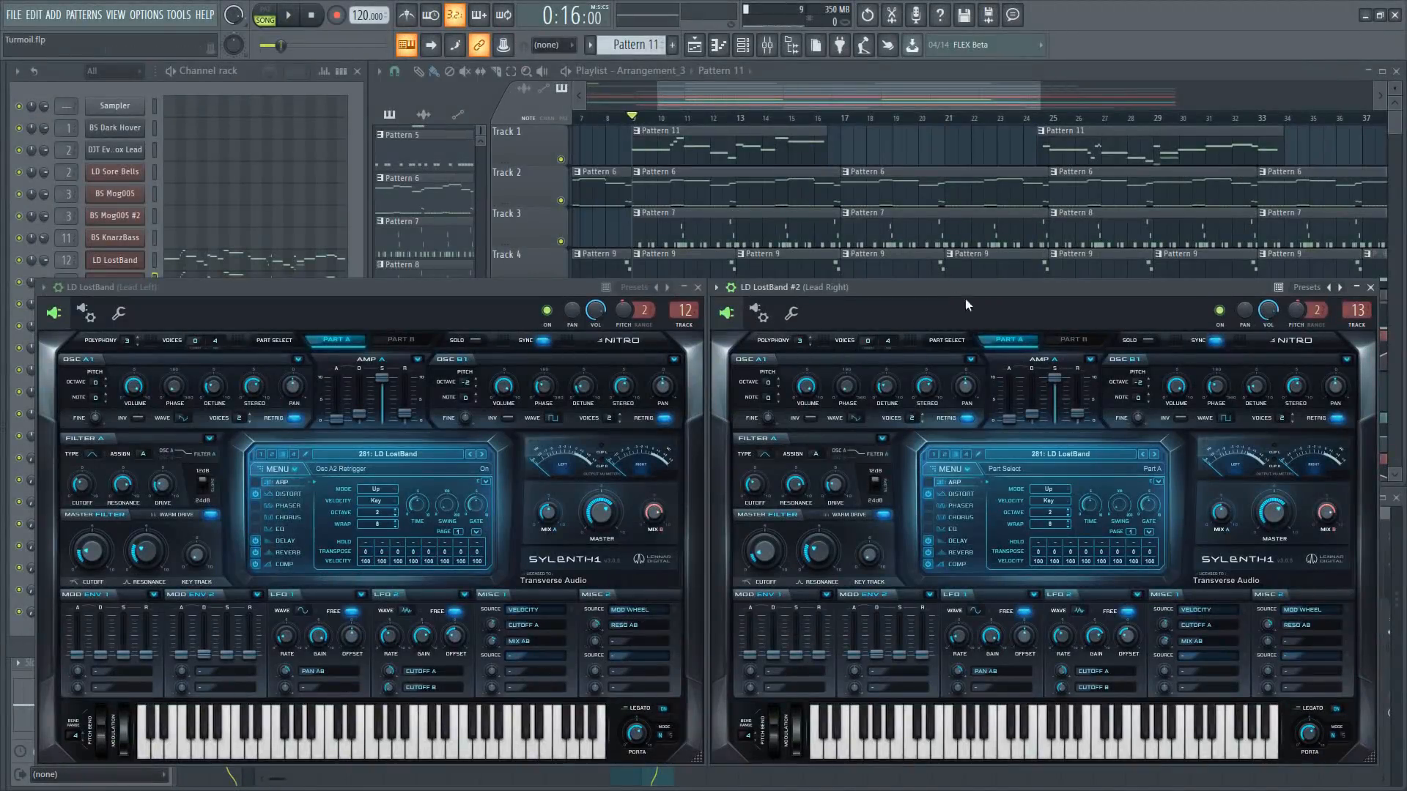
pyautogui.click(1370, 287)
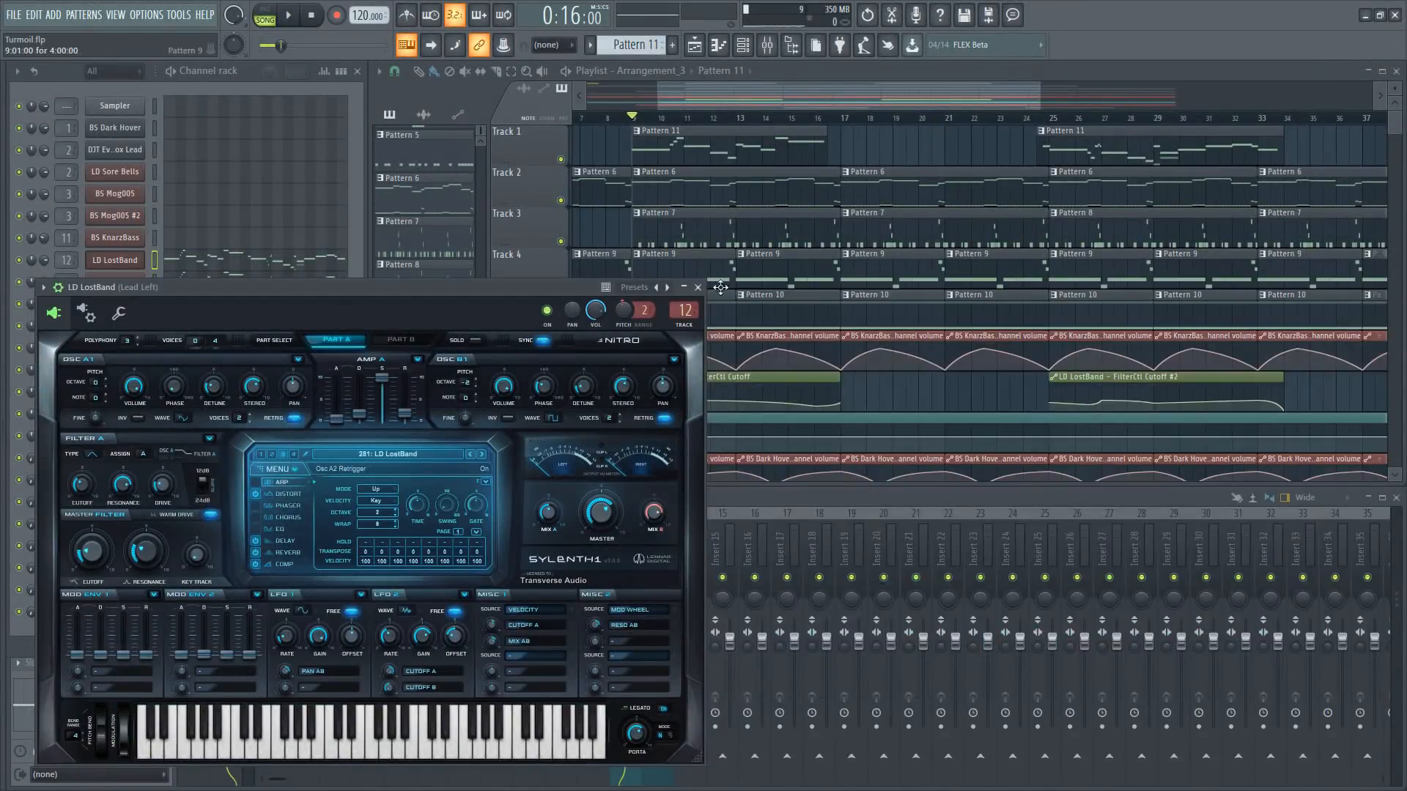
pyautogui.click(697, 287)
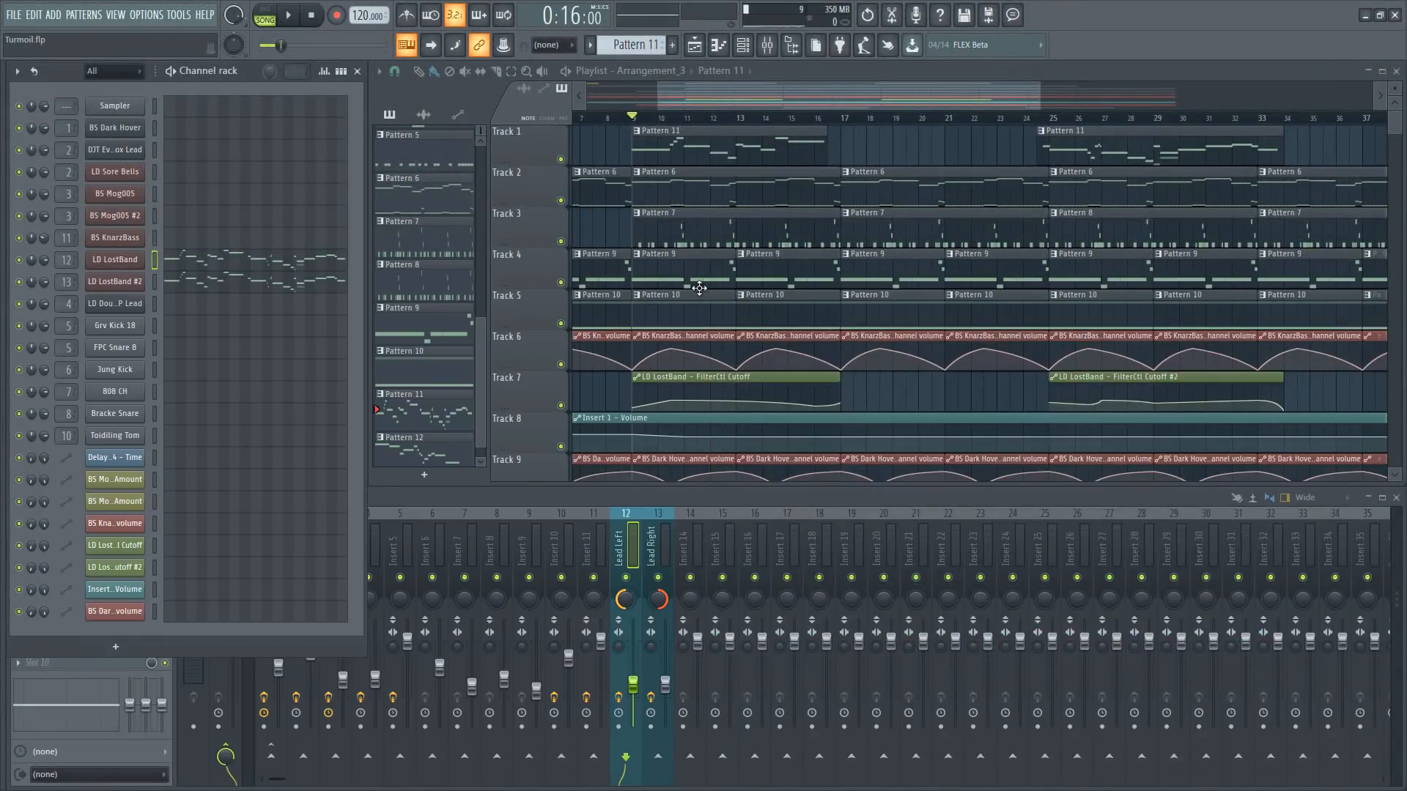
# Add Fruity Delay 3 to effect slot 2 of the Lead Left mixer track and move its window clear of the mixer slots
pyautogui.click(628, 562)
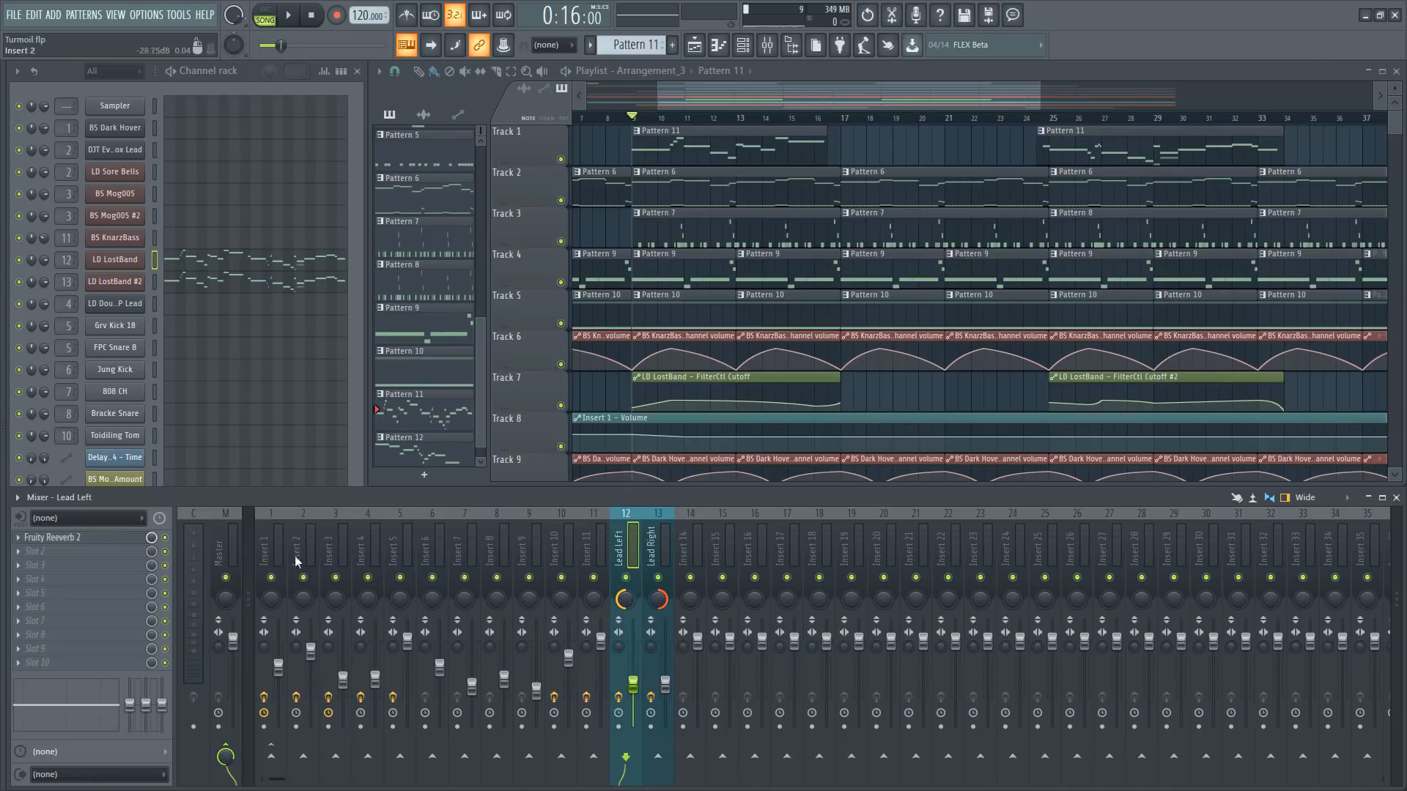
pyautogui.click(40, 551)
pyautogui.moveTo(150, 459)
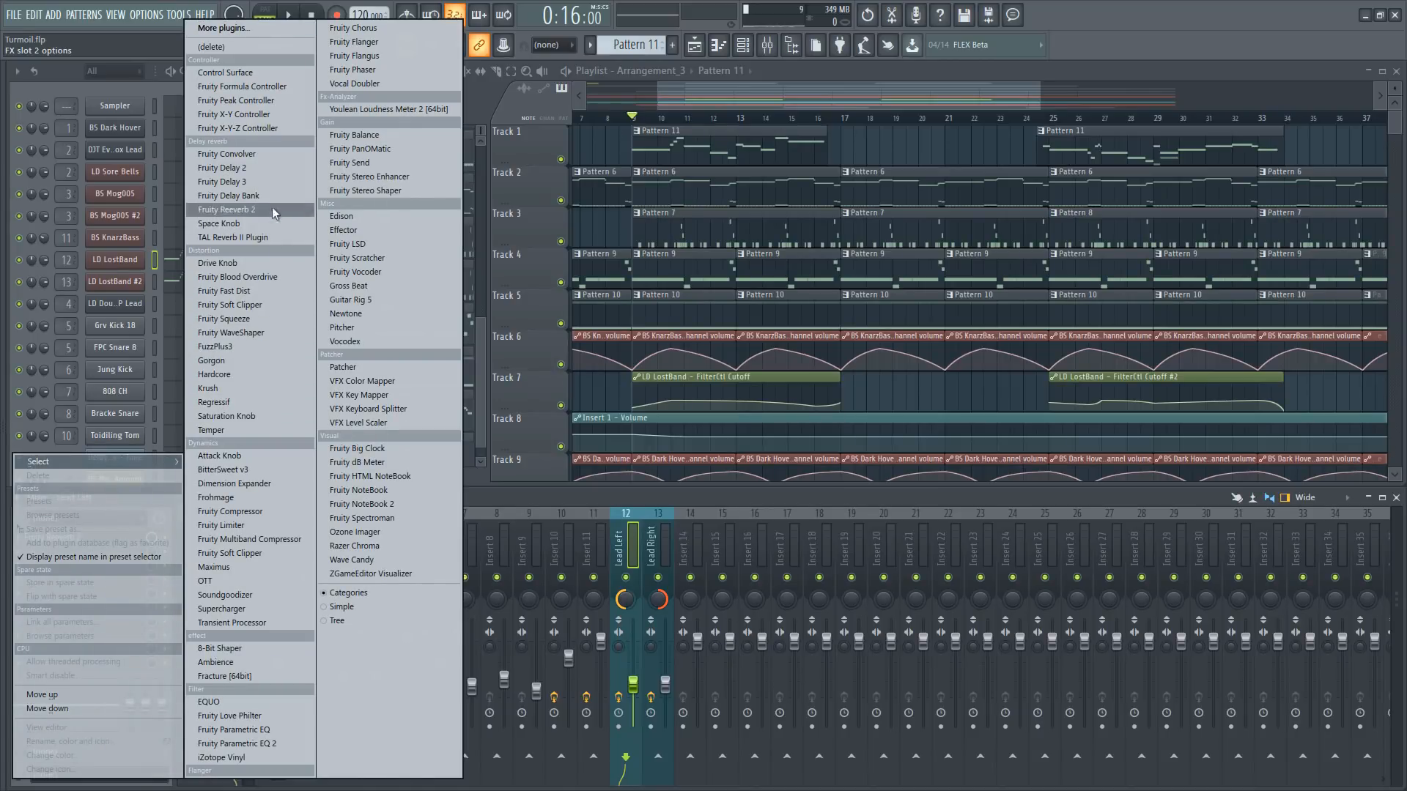
pyautogui.click(269, 182)
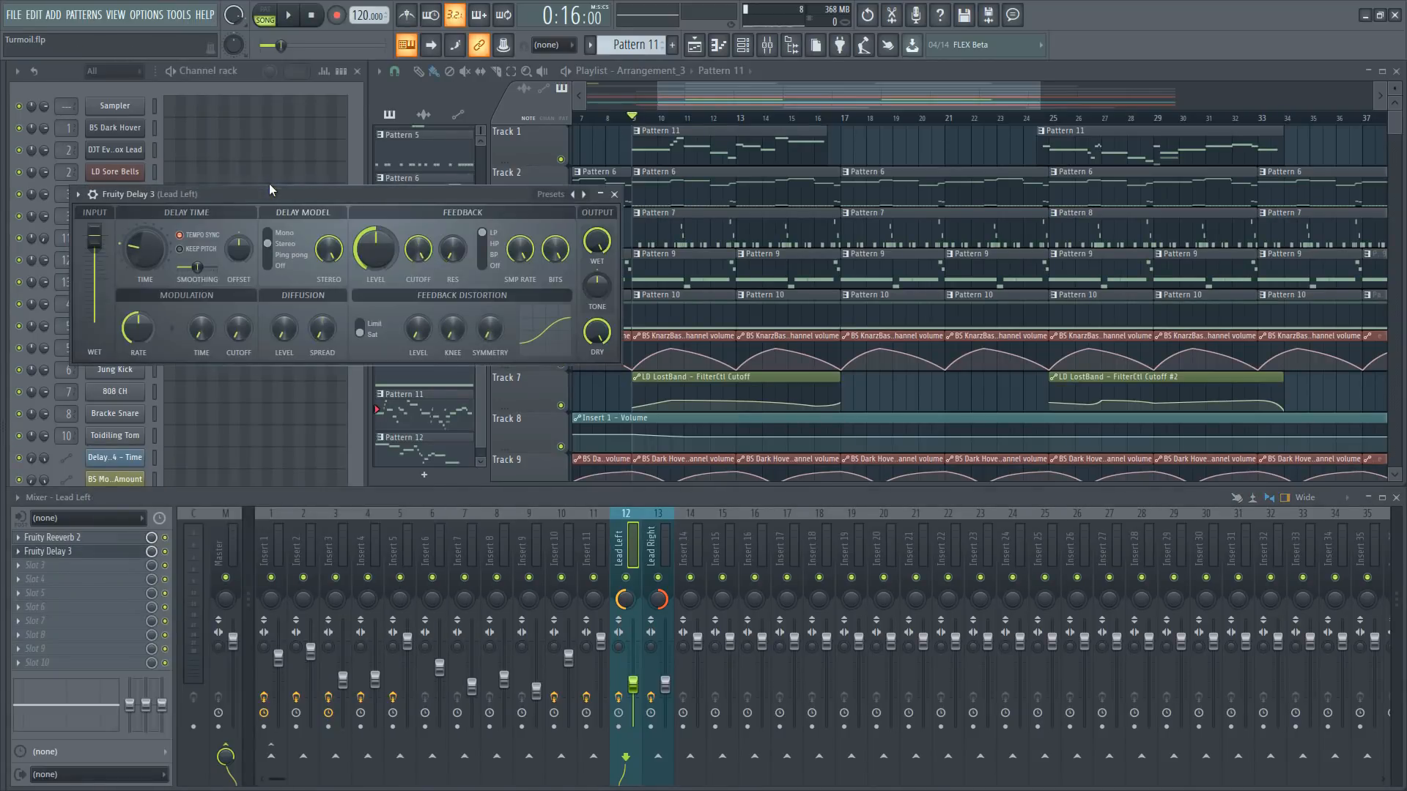
pyautogui.moveTo(280, 198); pyautogui.dragTo(957, 366)
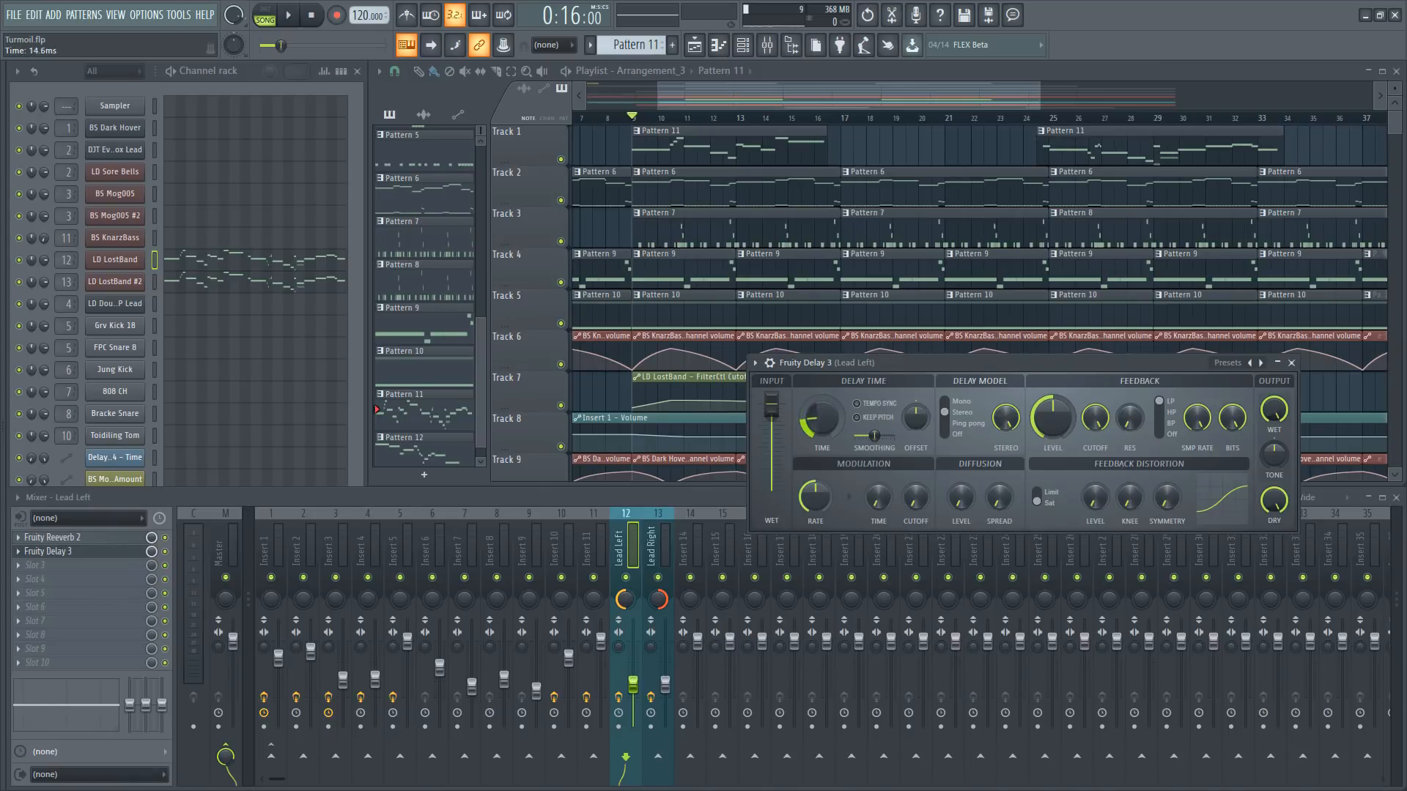
# Fine-tune a short, unsynced delay time in Fruity Delay 3 on Lead Left
pyautogui.press('e')
pyautogui.moveTo(821, 419)
pyautogui.mouseDown()
pyautogui.moveTo(821, 438)
pyautogui.moveTo(822, 417)
pyautogui.mouseUp()
pyautogui.moveTo(821, 419); pyautogui.dragTo(821, 414)
pyautogui.press('e')
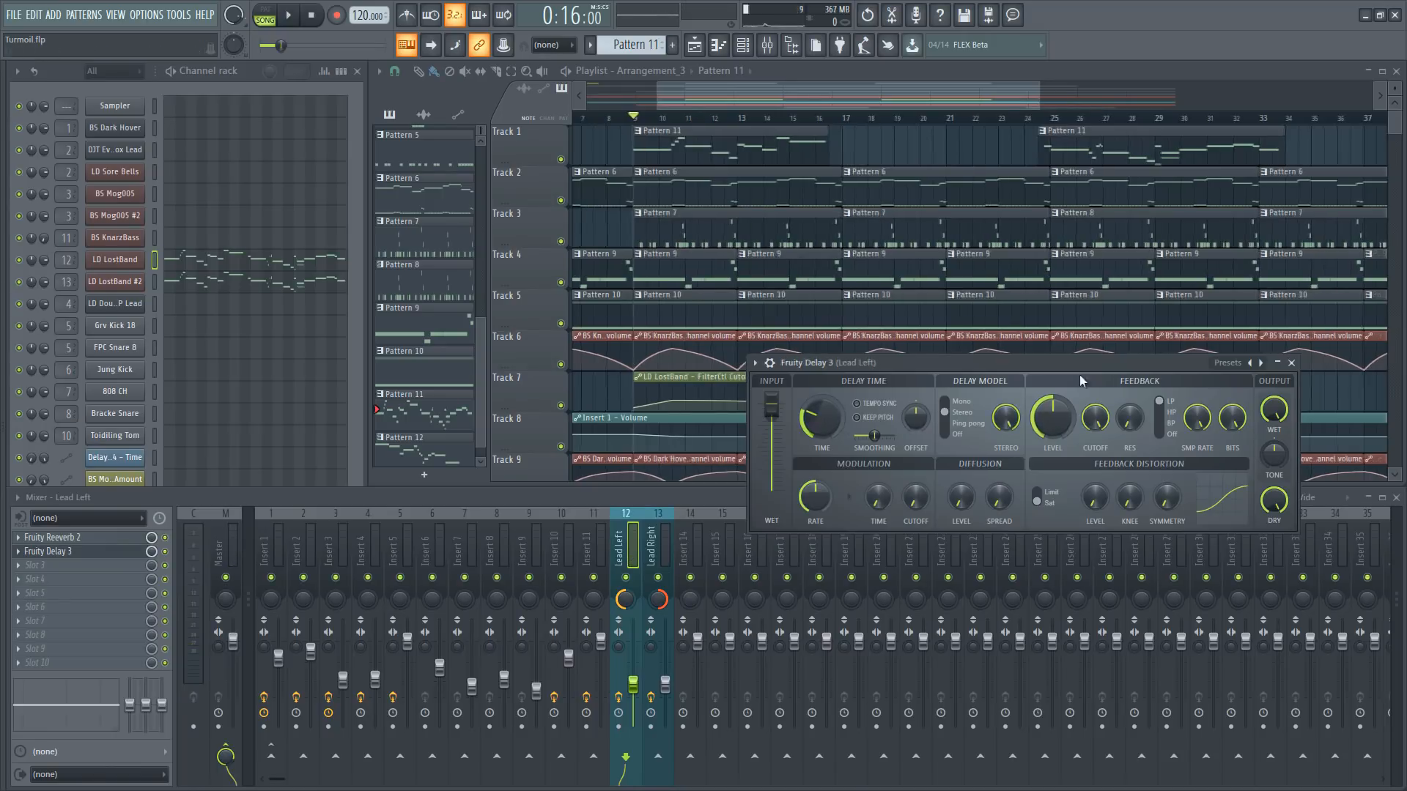
# Play the lead section with Fruity Delay 3 bypassed and with it enabled to compare the stereo effect
pyautogui.click(173, 558)
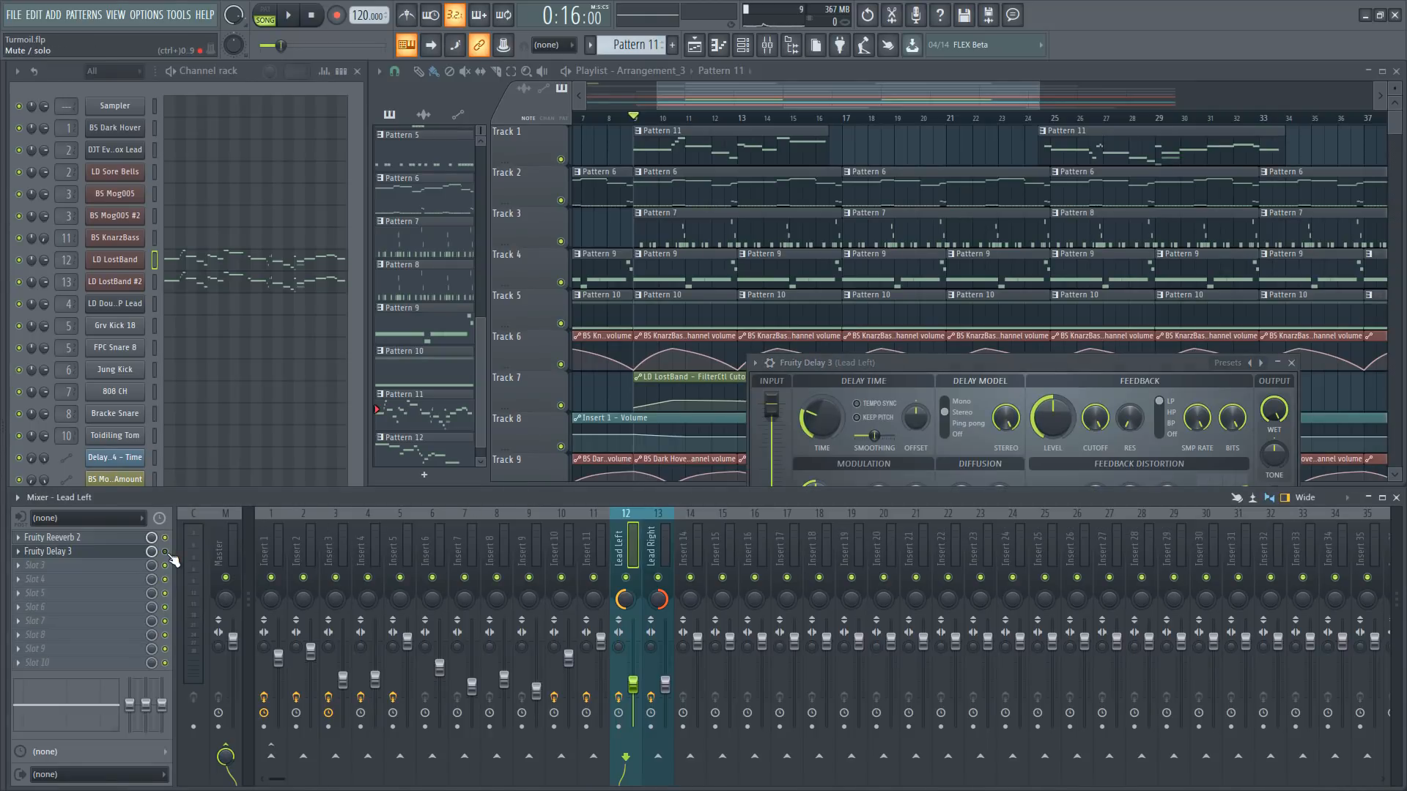
pyautogui.press('space')
pyautogui.click(1000, 359)
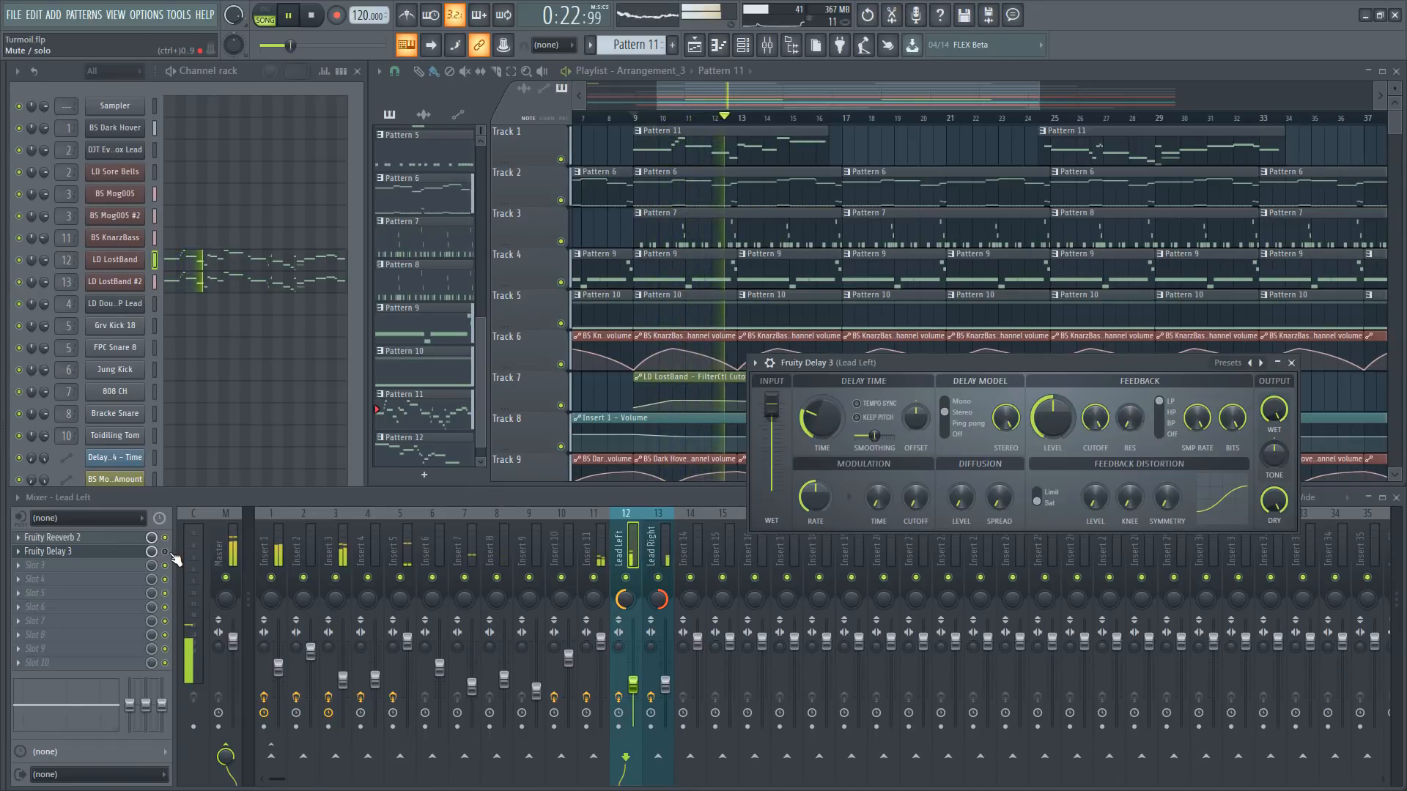
pyautogui.press('space')
pyautogui.press('space')
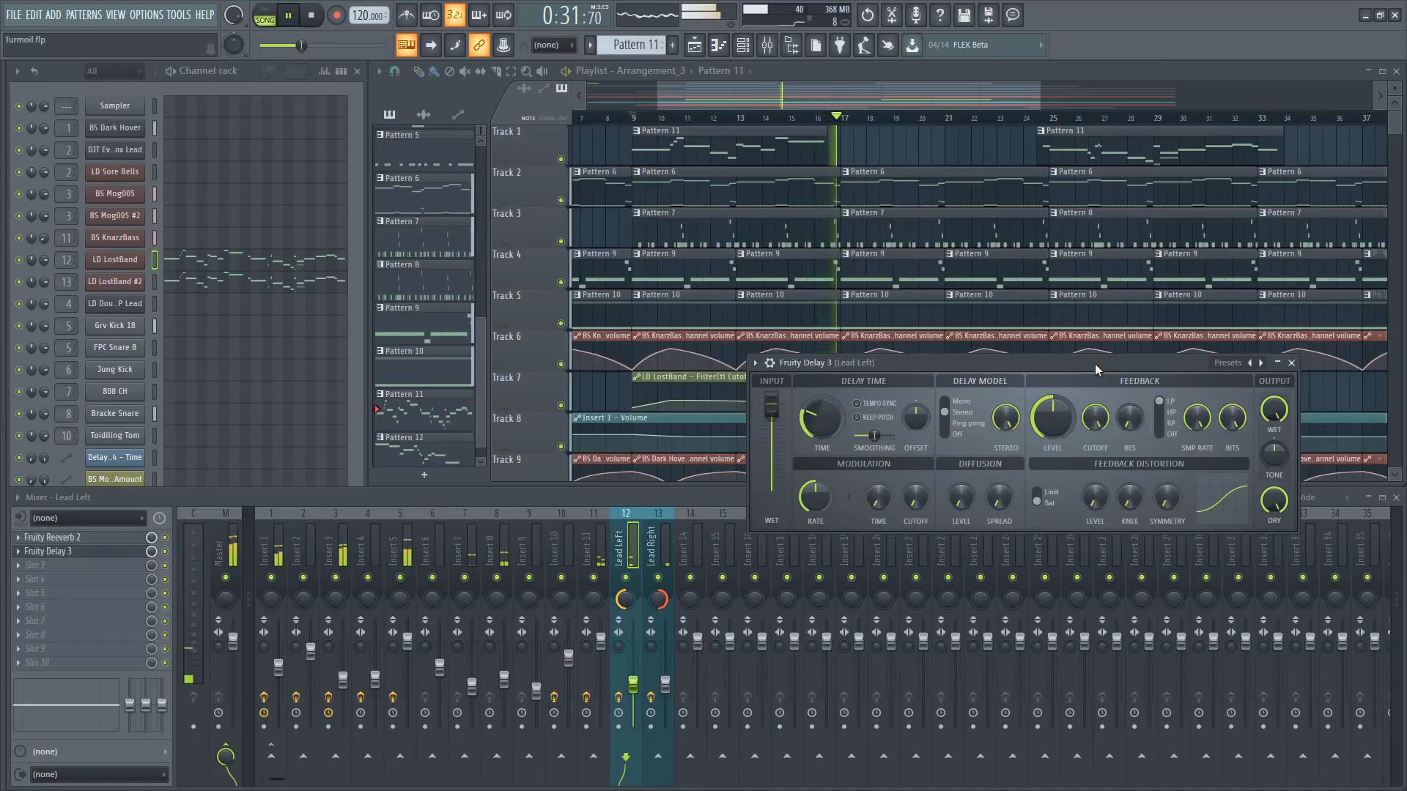
pyautogui.press('space')
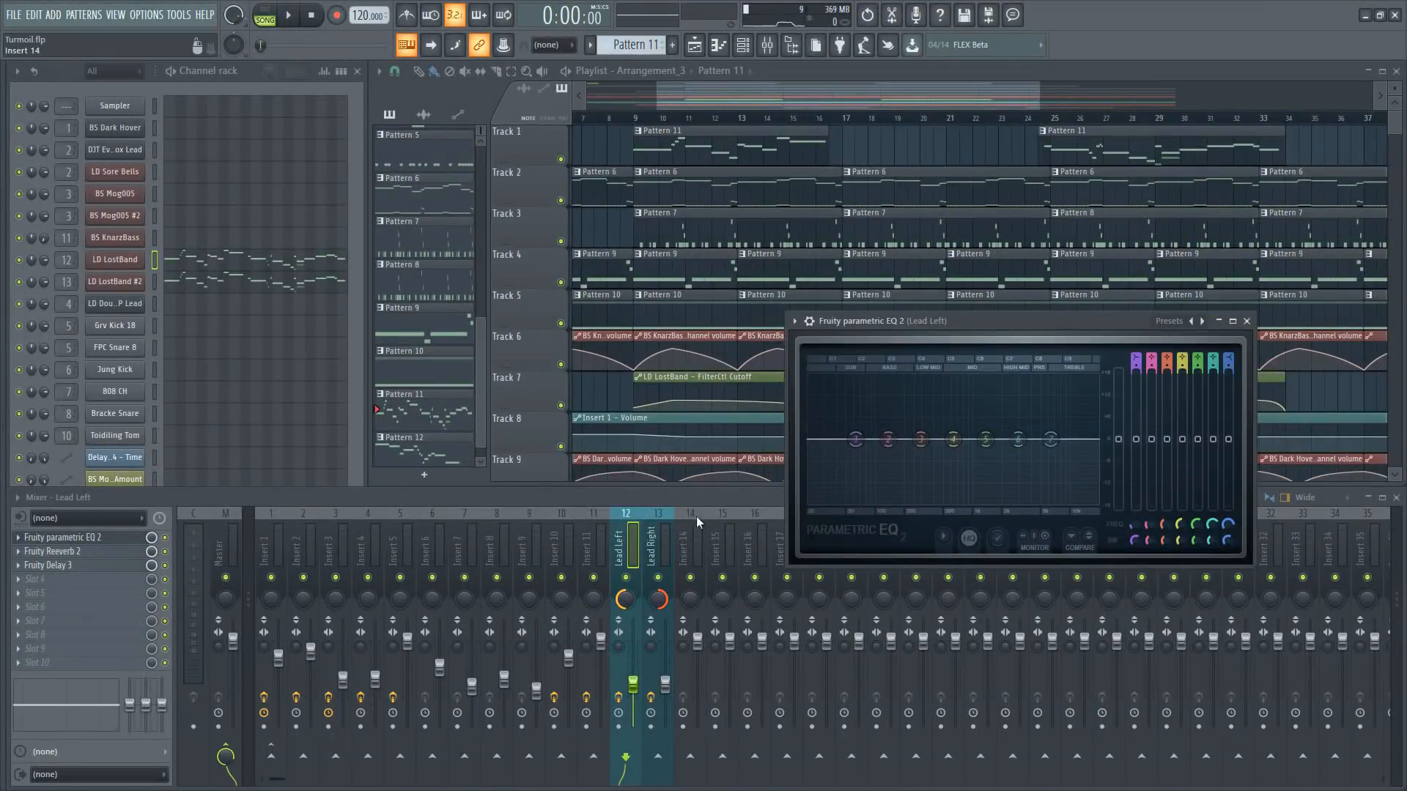
# Add Fruity Parametric EQ 2 to slot 1 of Lead Right and place its window beside the Lead Left EQ
pyautogui.click(665, 540)
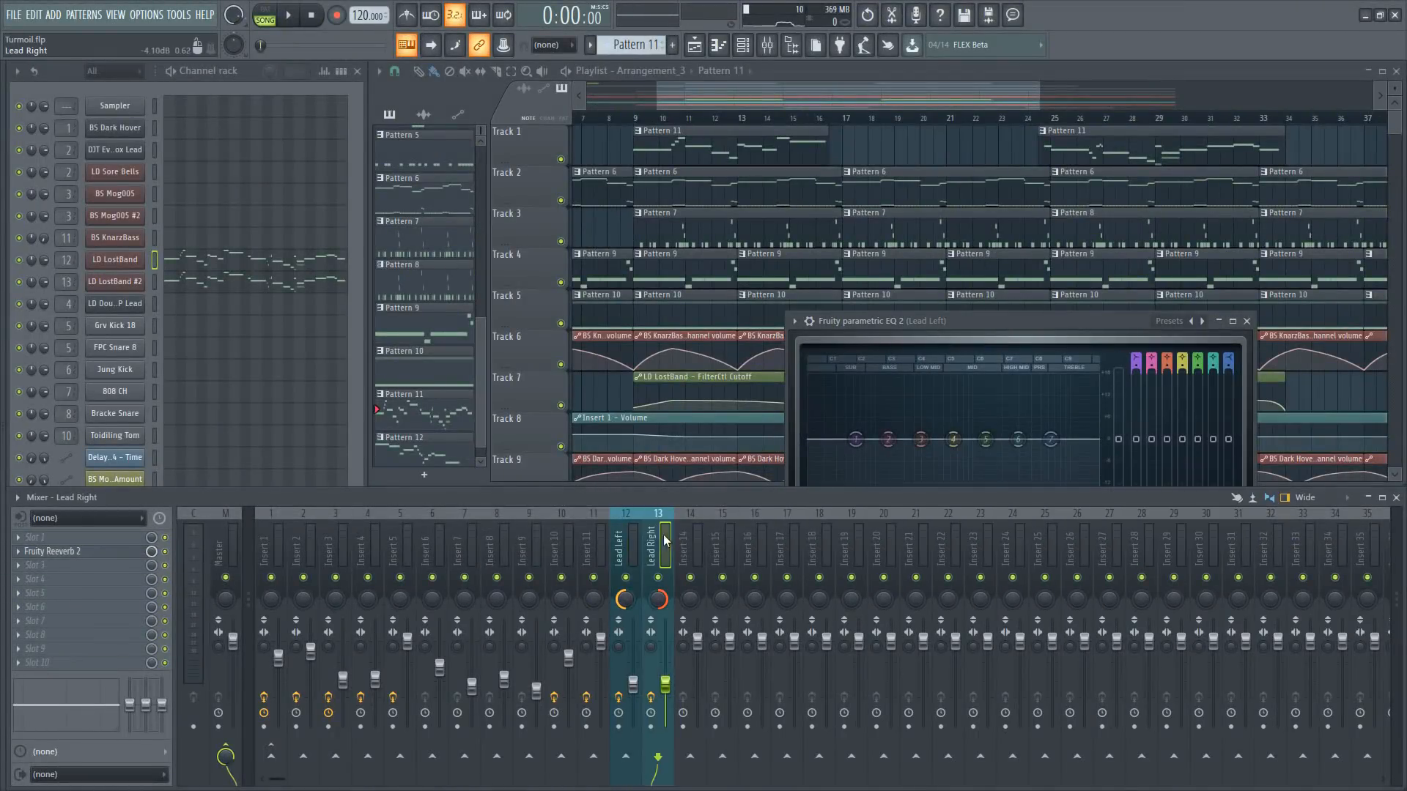
pyautogui.click(22, 542)
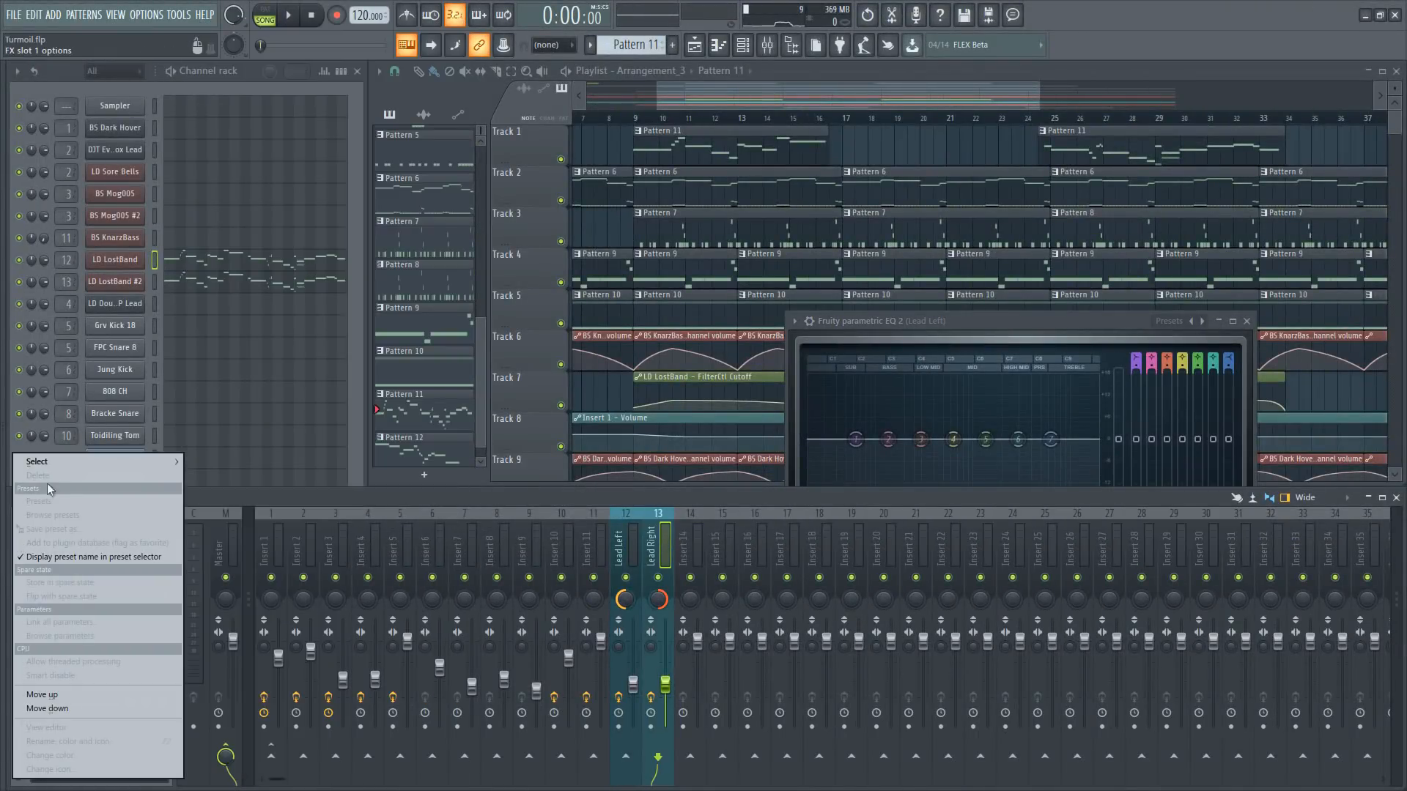
pyautogui.moveTo(57, 461)
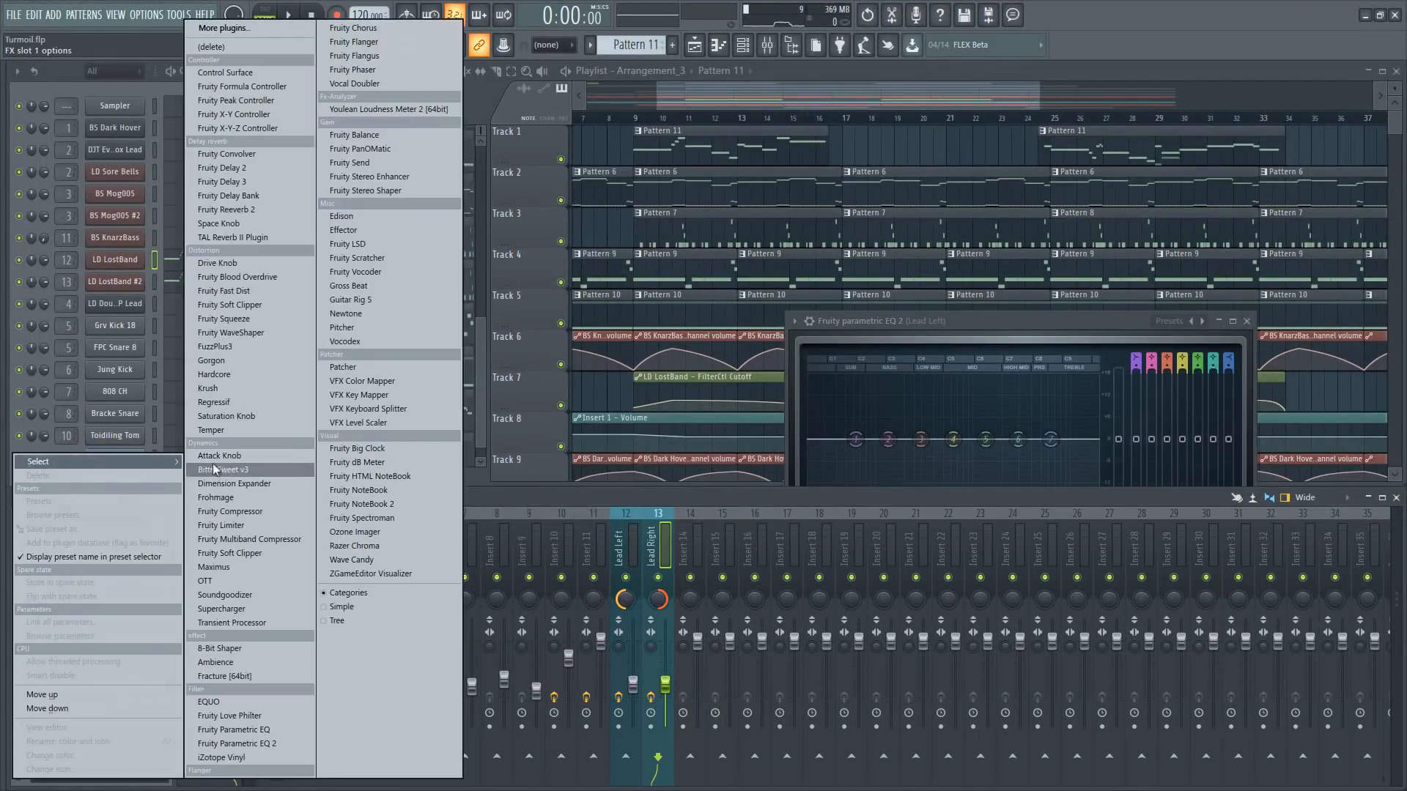
pyautogui.click(237, 744)
pyautogui.moveTo(392, 232); pyautogui.dragTo(597, 320)
pyautogui.click(995, 324)
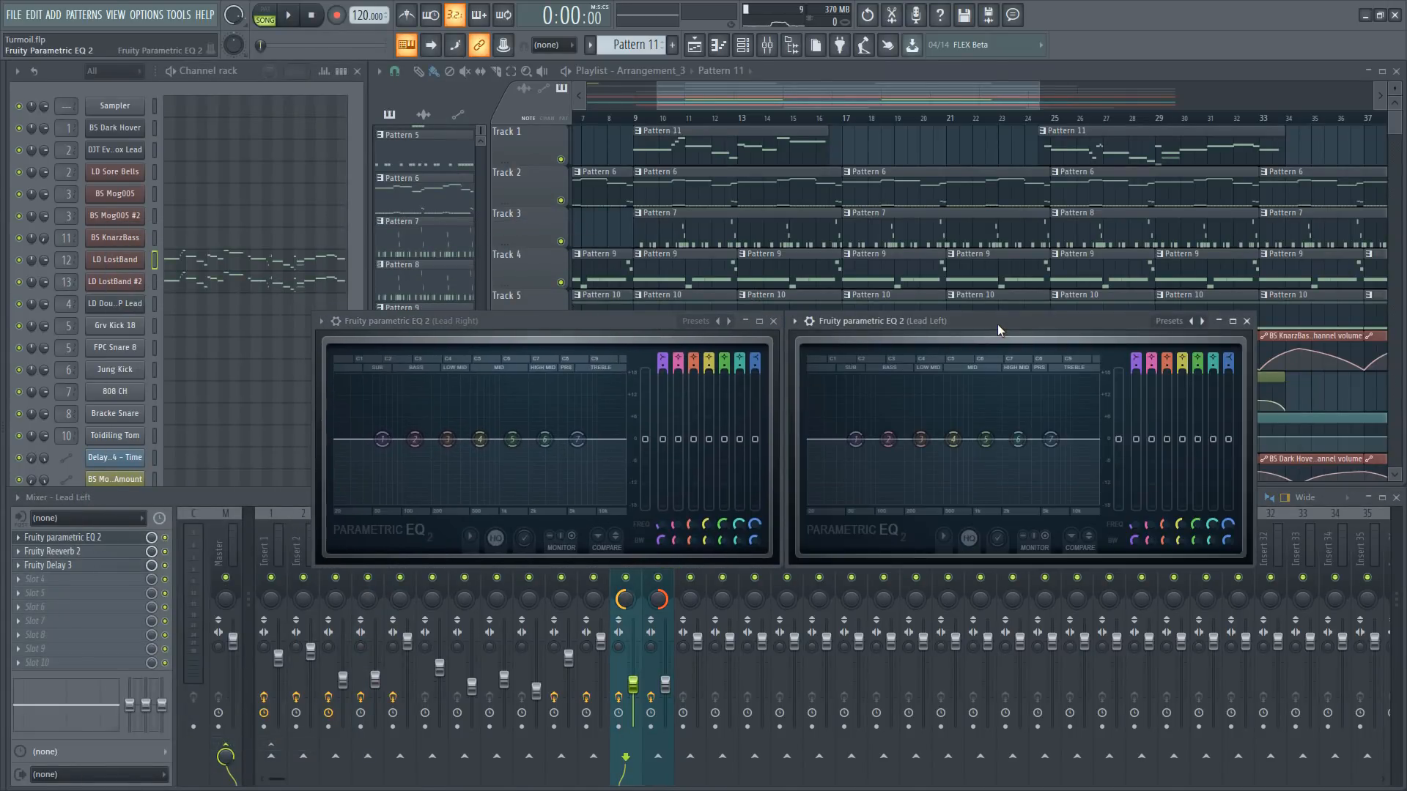
# During playback, boost band 4 of the Lead Left EQ at about 733 Hz and cut band 6 of the Lead Right EQ
pyautogui.press('space')
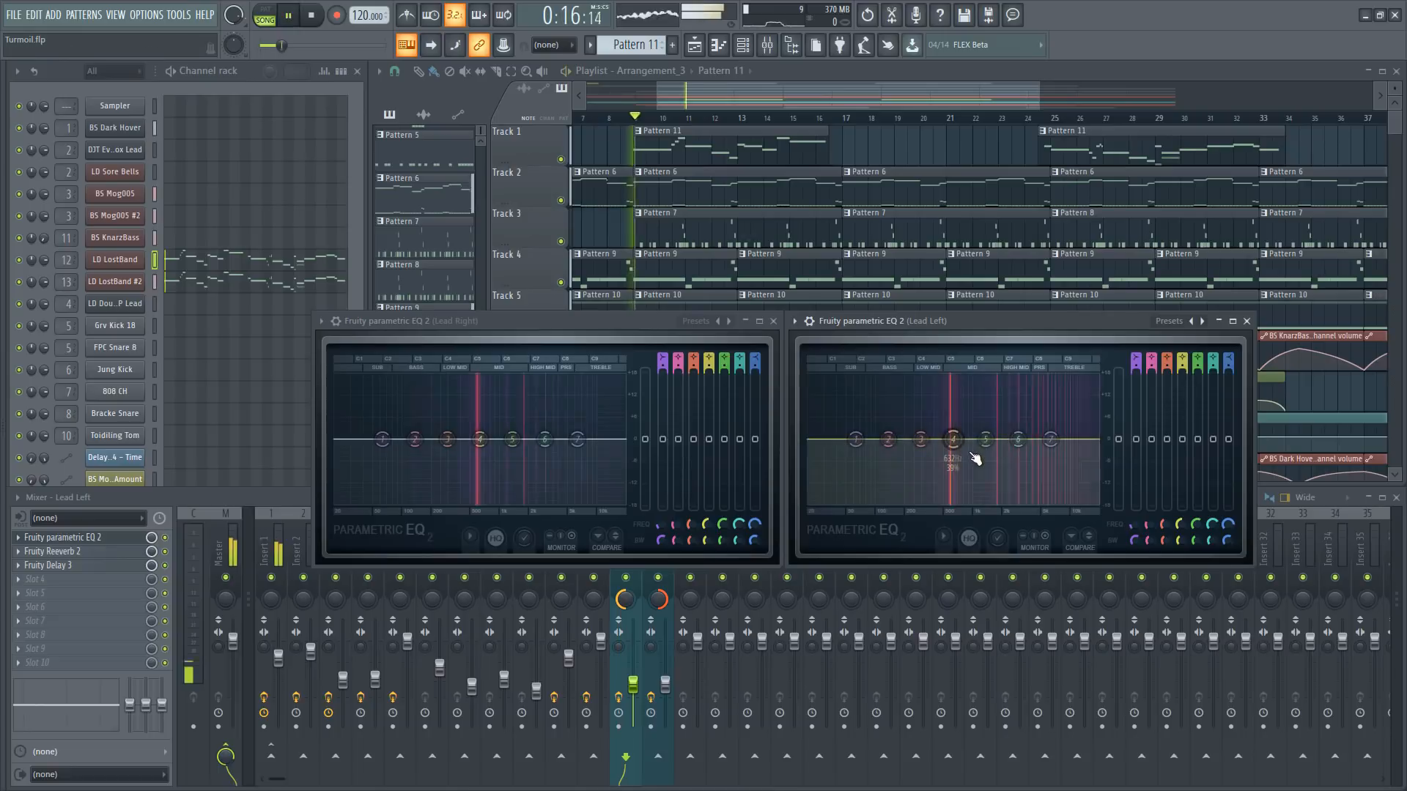
pyautogui.moveTo(953, 439); pyautogui.dragTo(958, 423)
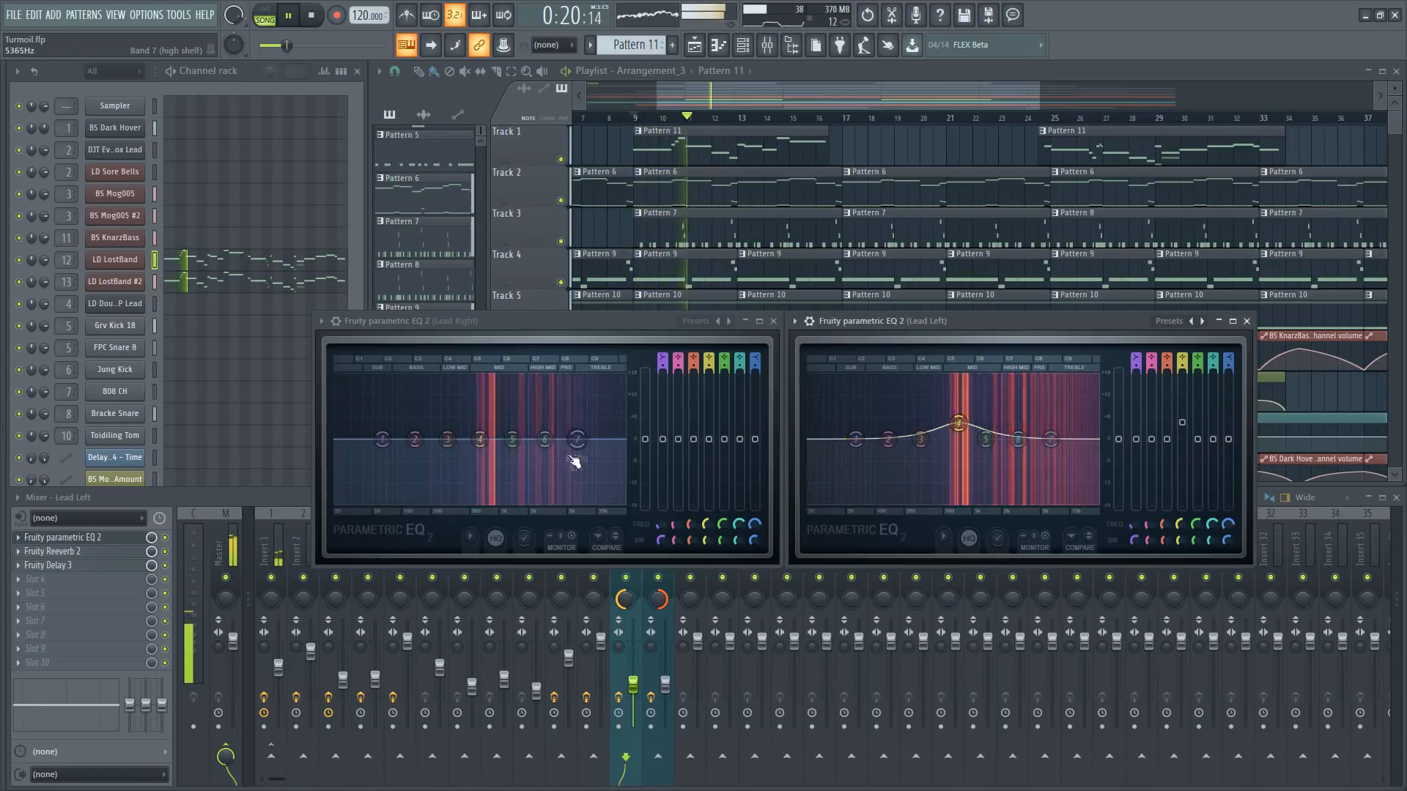
pyautogui.moveTo(545, 440); pyautogui.dragTo(533, 453)
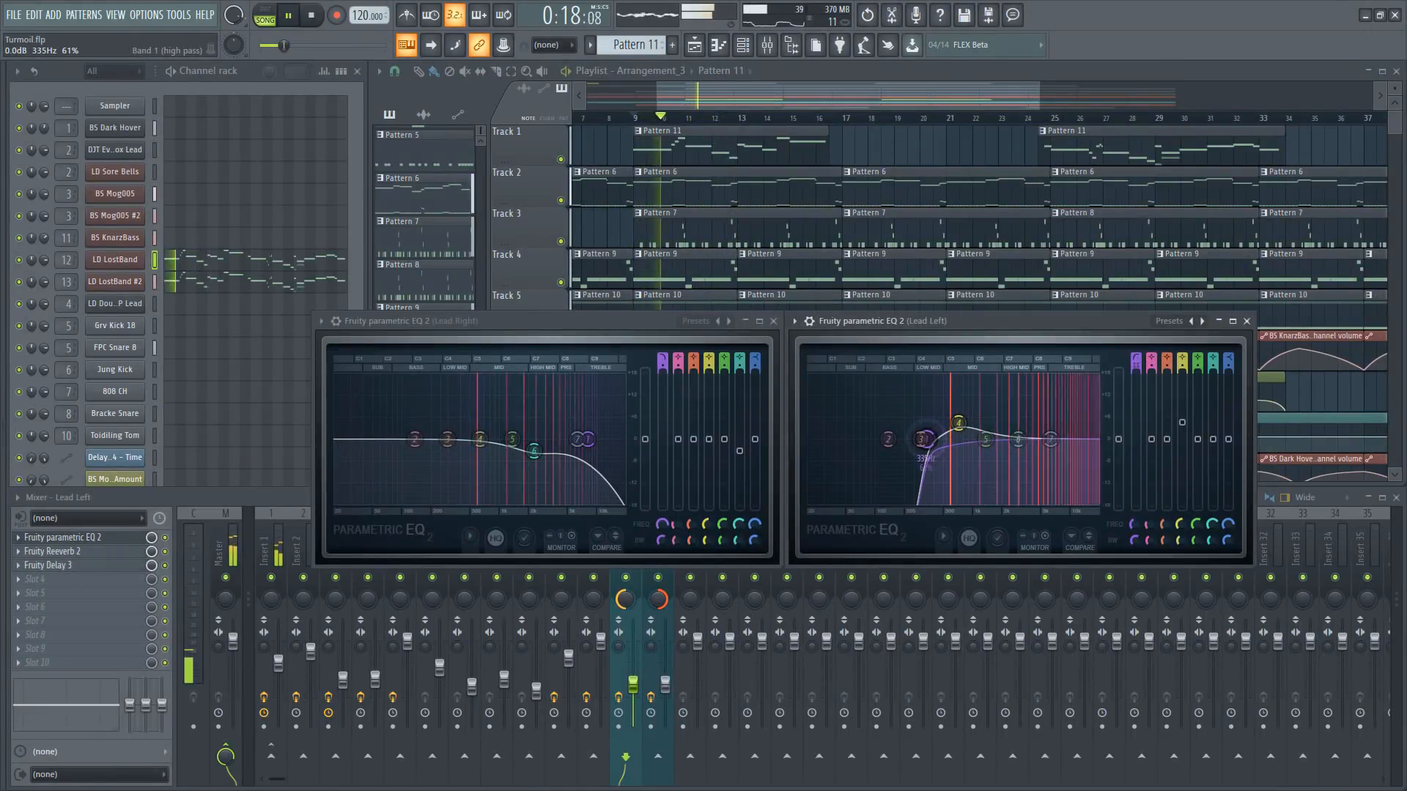
# Raise the Lead Left EQ's high-pass cutoff, lower the Lead Right EQ's low-pass cutoff, and adjust band 7 in both EQs
pyautogui.moveTo(927, 440); pyautogui.dragTo(930, 440)
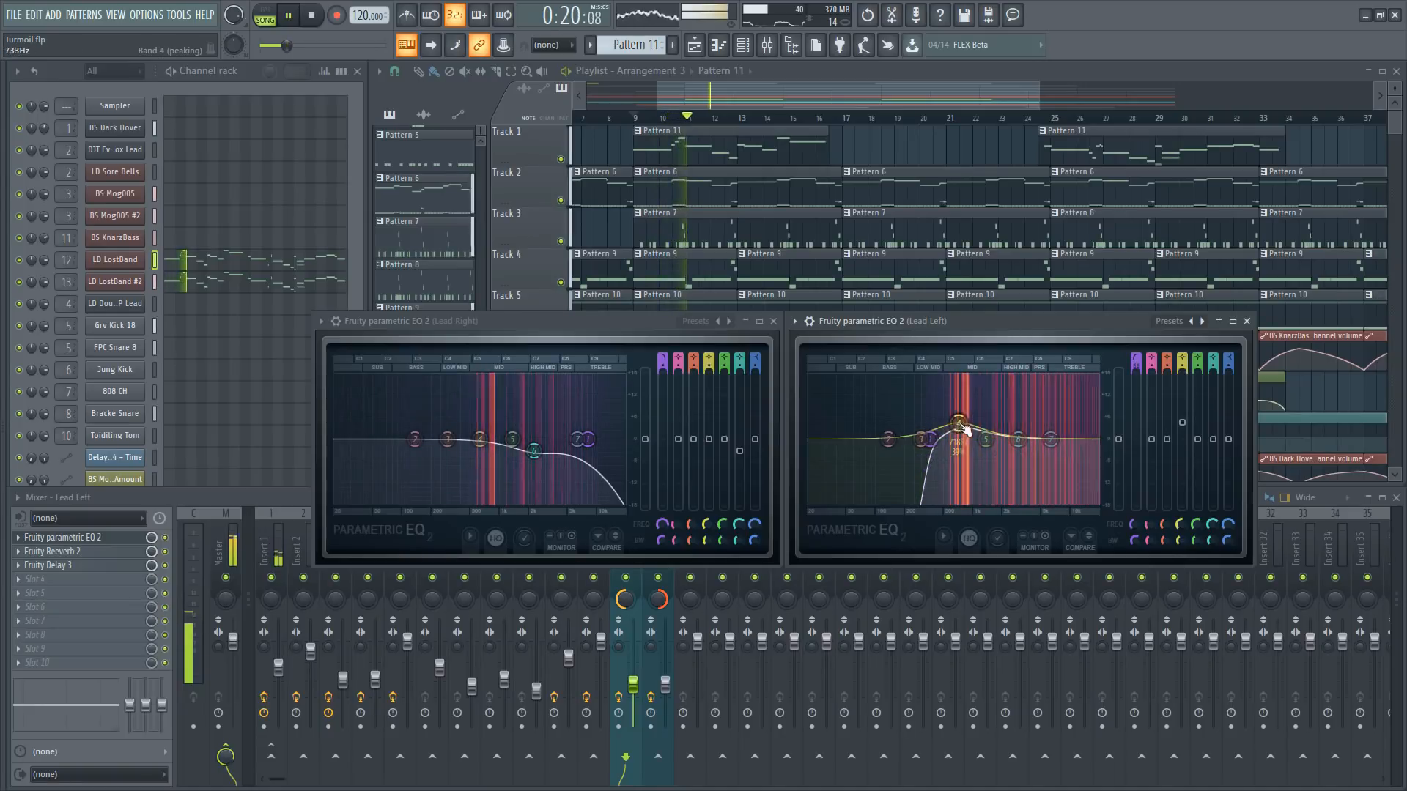
pyautogui.moveTo(587, 440); pyautogui.dragTo(565, 440)
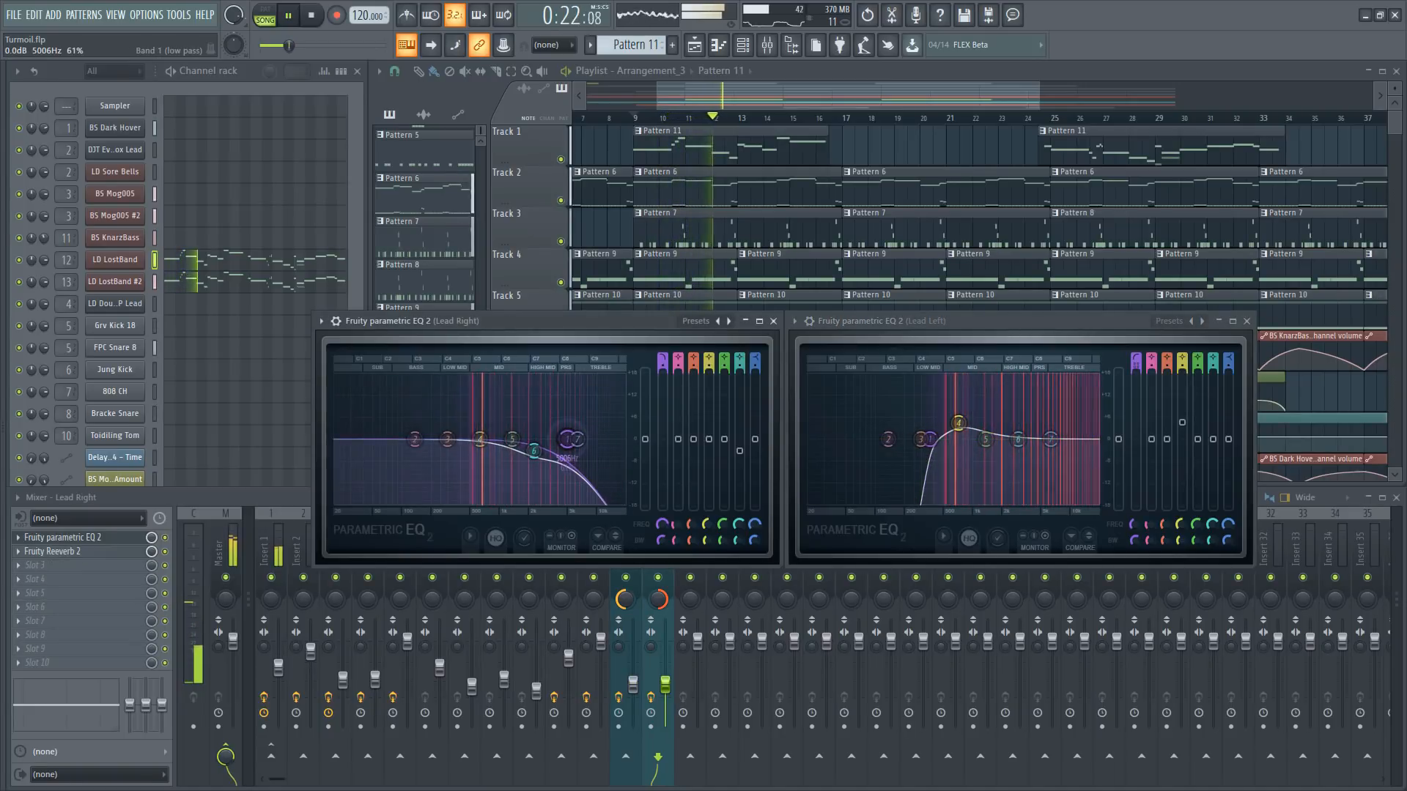
pyautogui.moveTo(1056, 447); pyautogui.dragTo(1072, 433)
pyautogui.moveTo(578, 440)
pyautogui.mouseDown()
pyautogui.moveTo(575, 455)
pyautogui.moveTo(559, 439)
pyautogui.mouseUp()
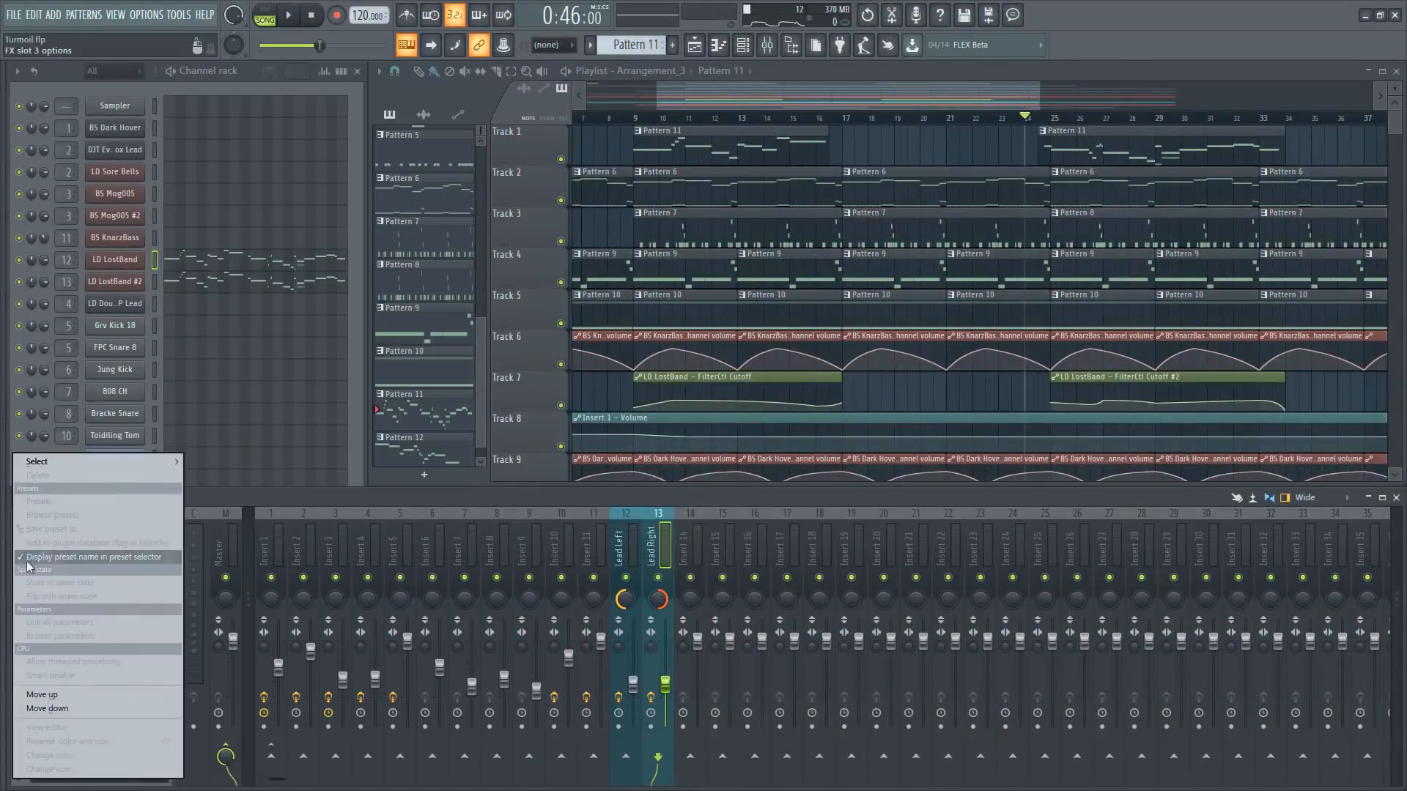
# Add the Krush distortion to effect slot 3 of Lead Right and move its window above the unused mixer tracks
pyautogui.moveTo(91, 459)
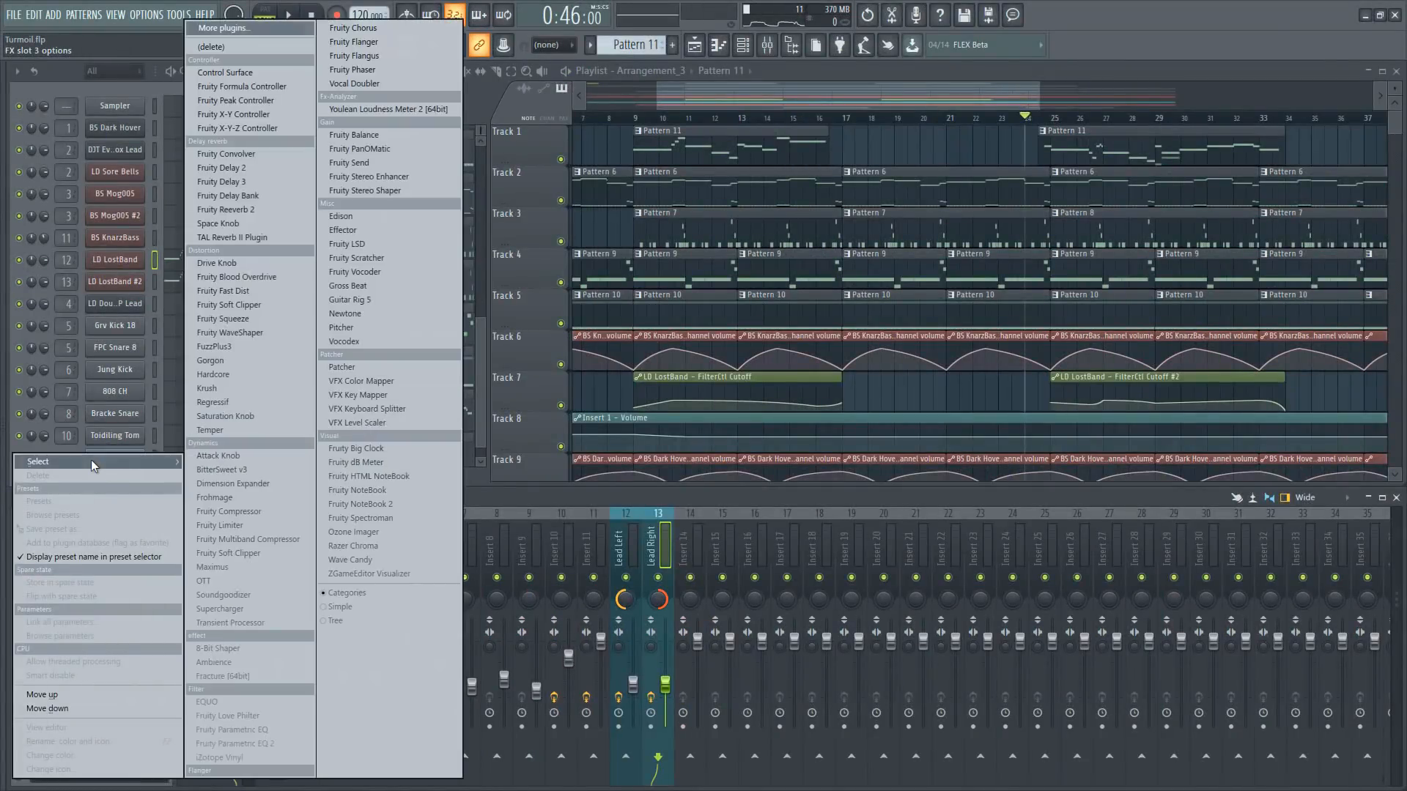
pyautogui.click(220, 386)
pyautogui.moveTo(320, 250); pyautogui.dragTo(985, 375)
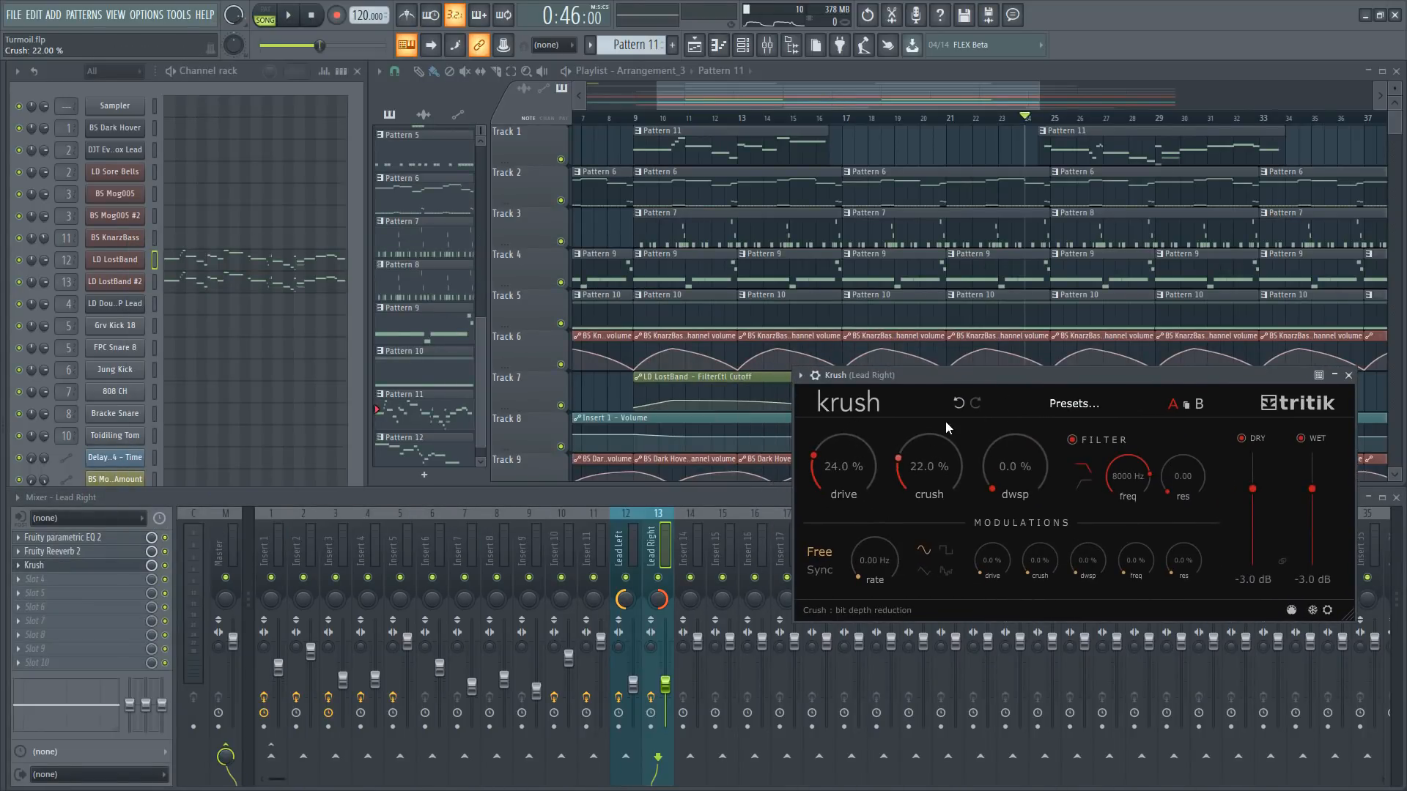
# During playback, set Krush's drive to about 54.8%, crush to 40.8% and dwsp to 30%
pyautogui.moveTo(1010, 444); pyautogui.dragTo(1038, 411)
pyautogui.press('space')
pyautogui.moveTo(829, 472)
pyautogui.mouseDown()
pyautogui.moveTo(855, 443)
pyautogui.moveTo(844, 478)
pyautogui.mouseUp()
pyautogui.moveTo(929, 469); pyautogui.dragTo(930, 453)
pyautogui.moveTo(1016, 472); pyautogui.dragTo(1020, 451)
pyautogui.moveTo(929, 474); pyautogui.dragTo(857, 431)
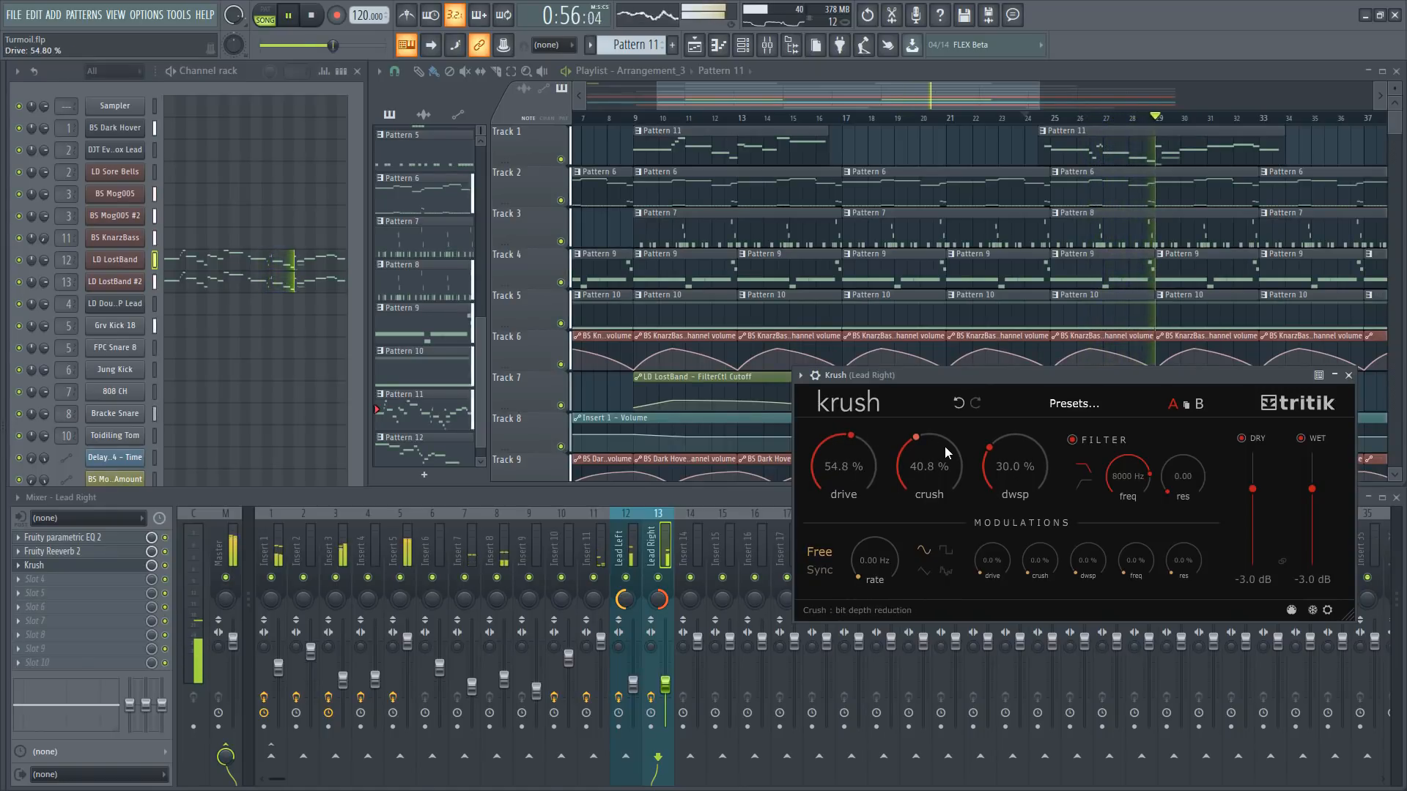
# Fine-tune Krush on Lead Right to 55.2% drive and 43.6% crush
pyautogui.doubleClick(850, 467)
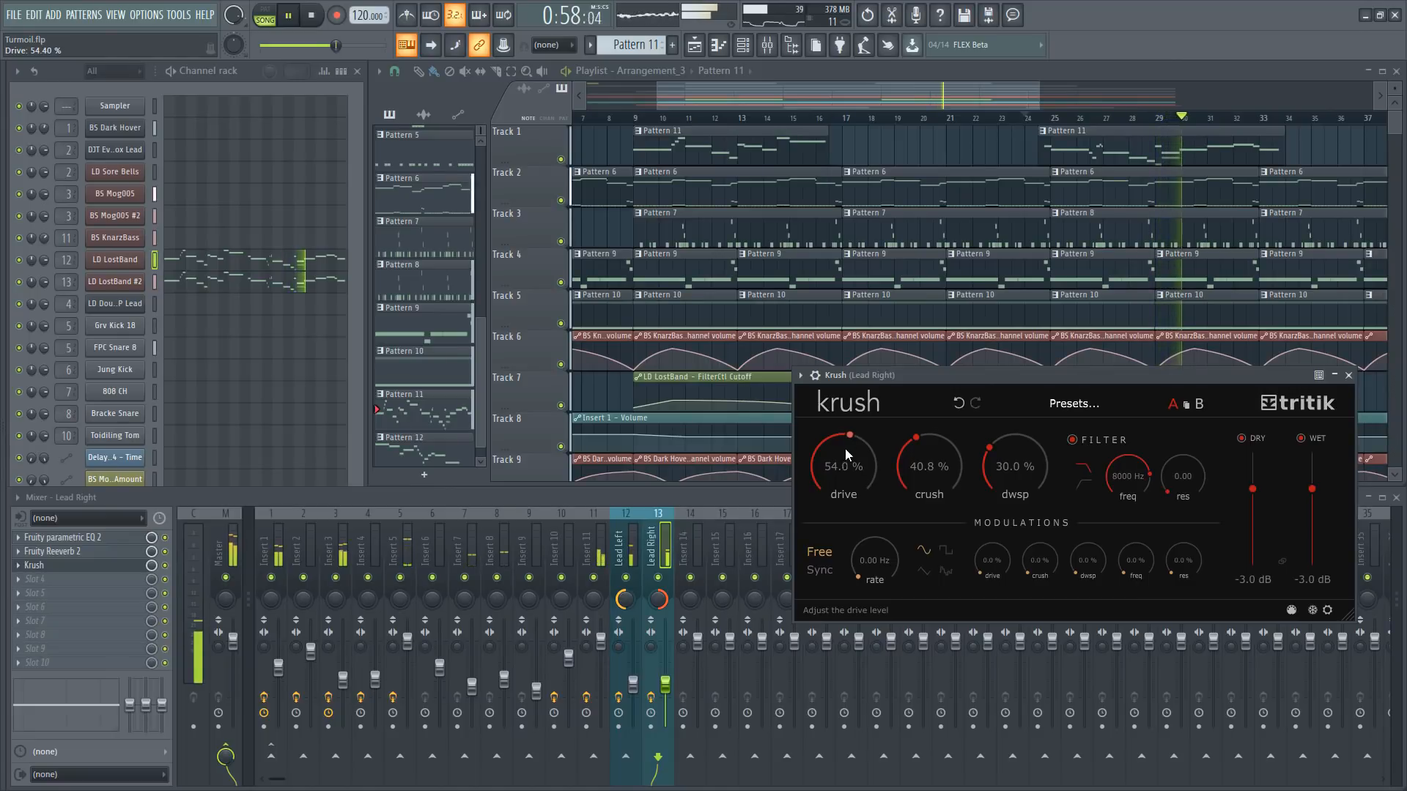
pyautogui.moveTo(851, 446); pyautogui.dragTo(852, 445)
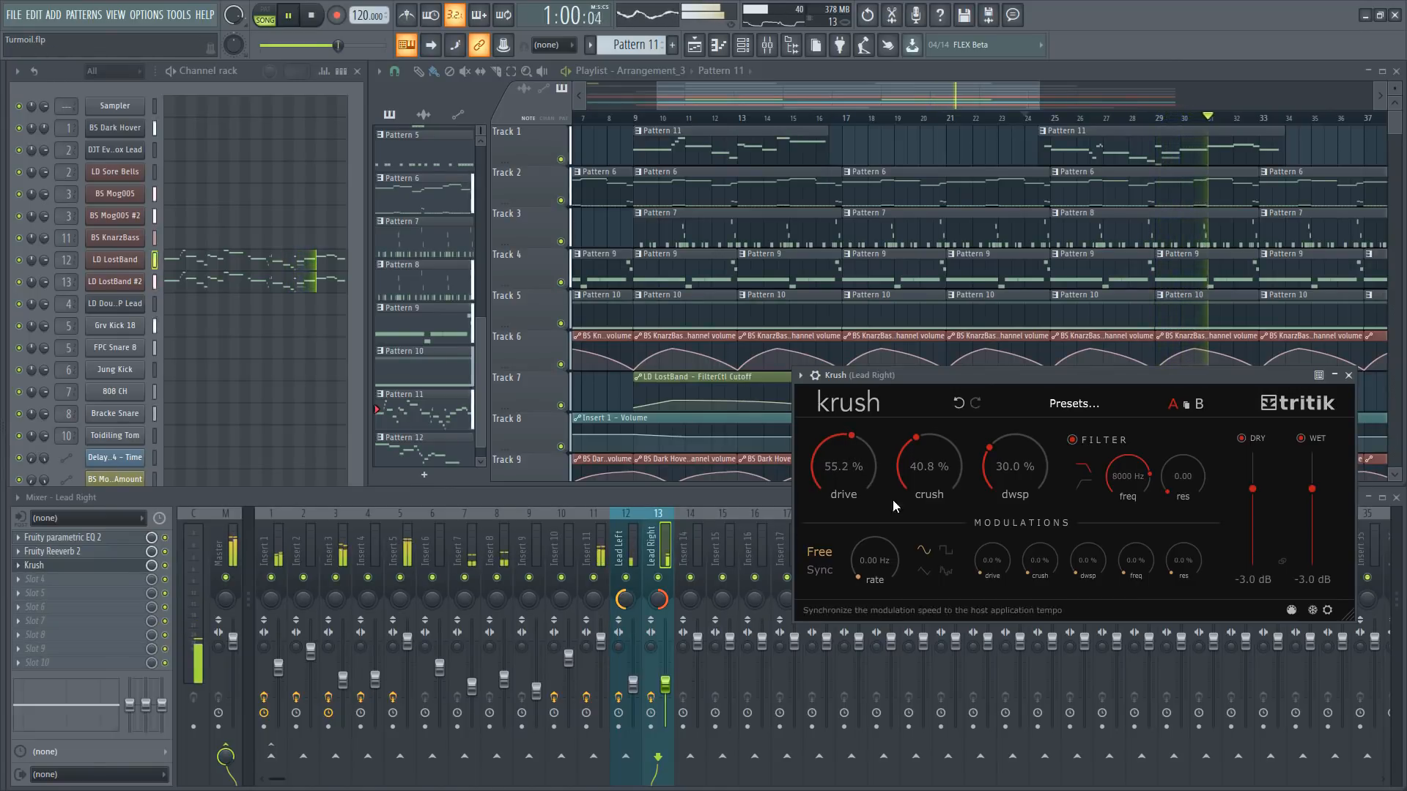
pyautogui.scroll(3, 936, 464)
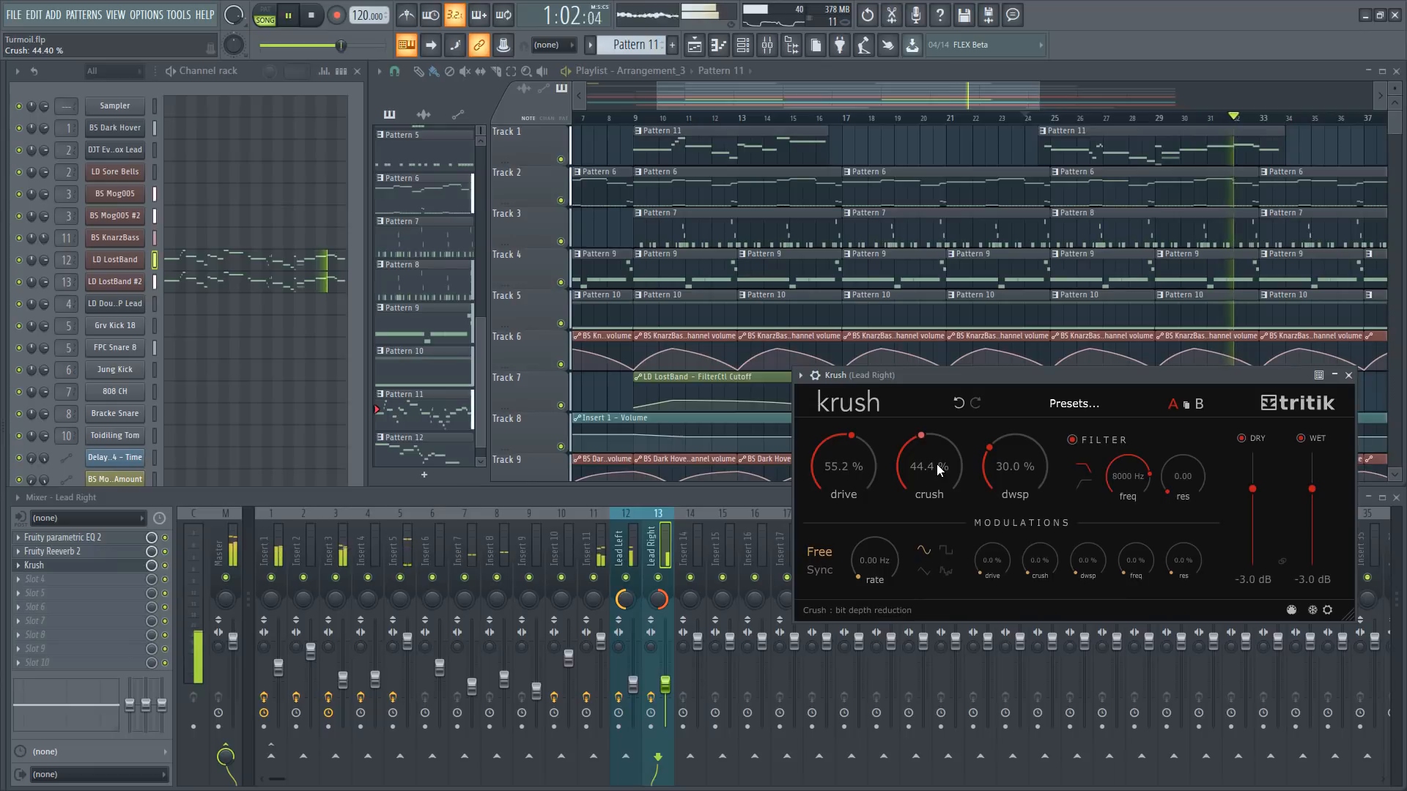
pyautogui.scroll(-2, 935, 457)
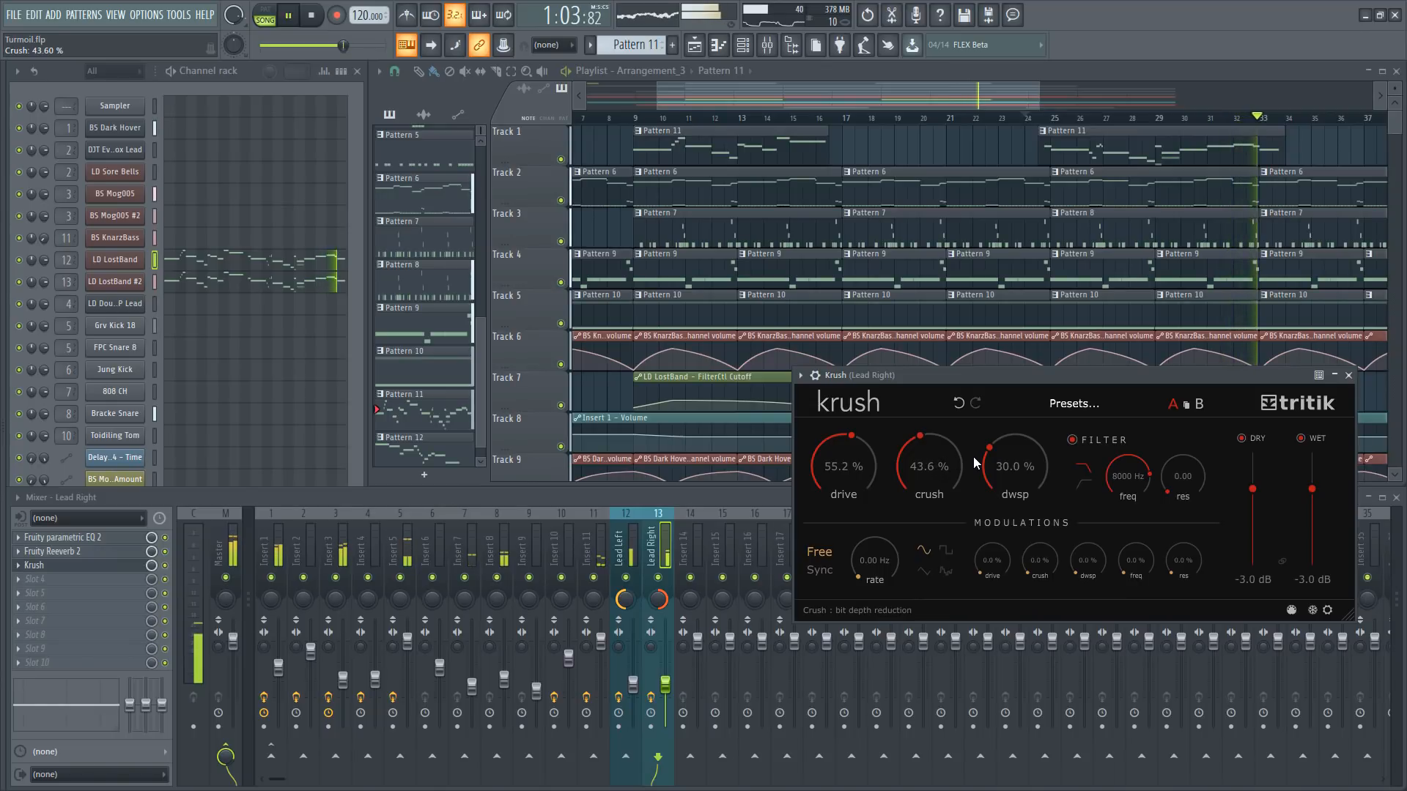